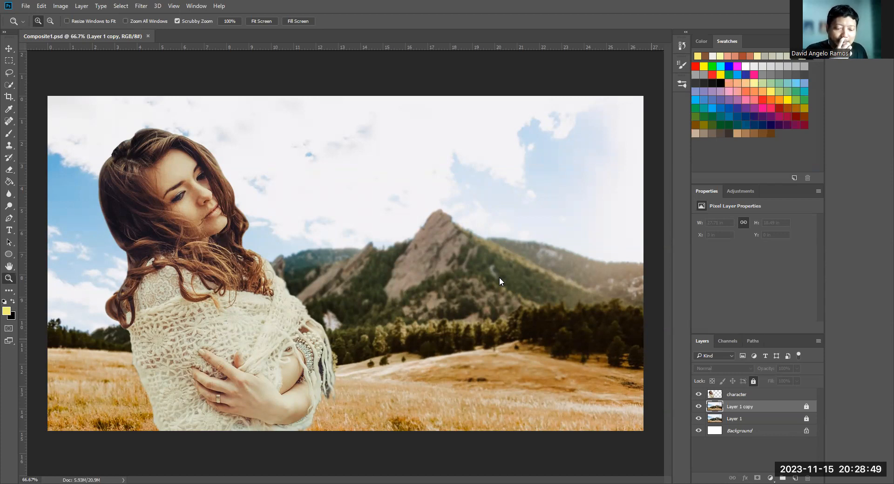
- Toggle the visibility of Layer 1 copy to compare it with the layer below, and unlock Layer 1 copy
left_click(699, 408)
left_click(699, 407)
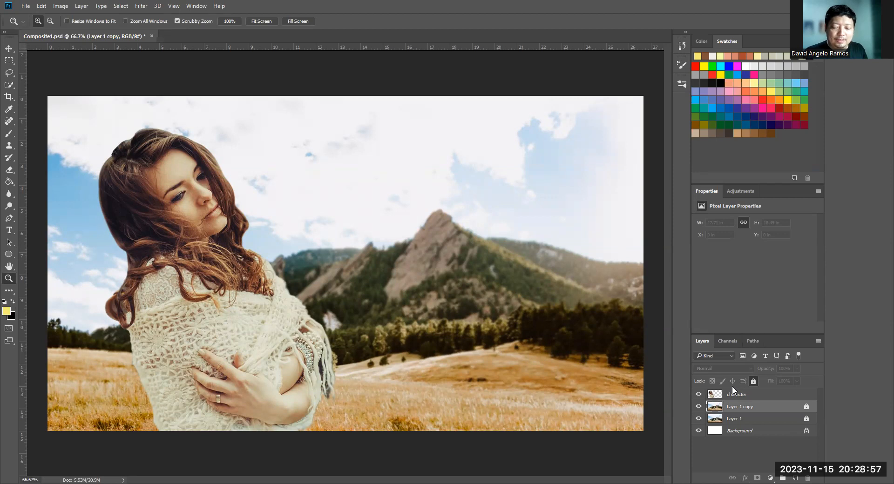
left_click(807, 408)
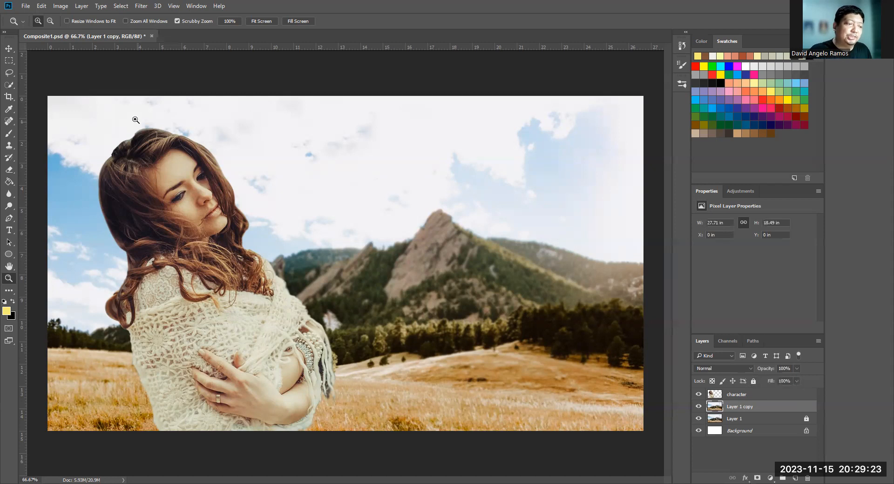
- Apply a Hue/Saturation adjustment to Layer 1 copy with the Saturation set to -2
left_click(62, 8)
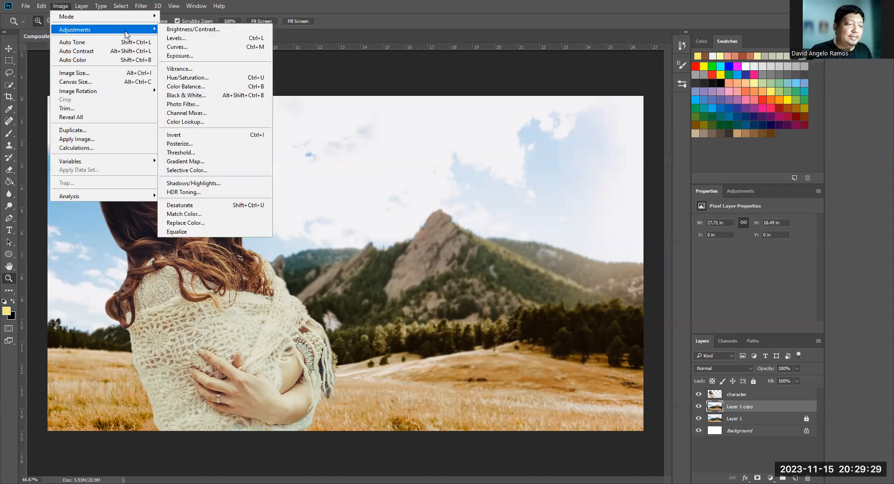
mouse_move(150, 31)
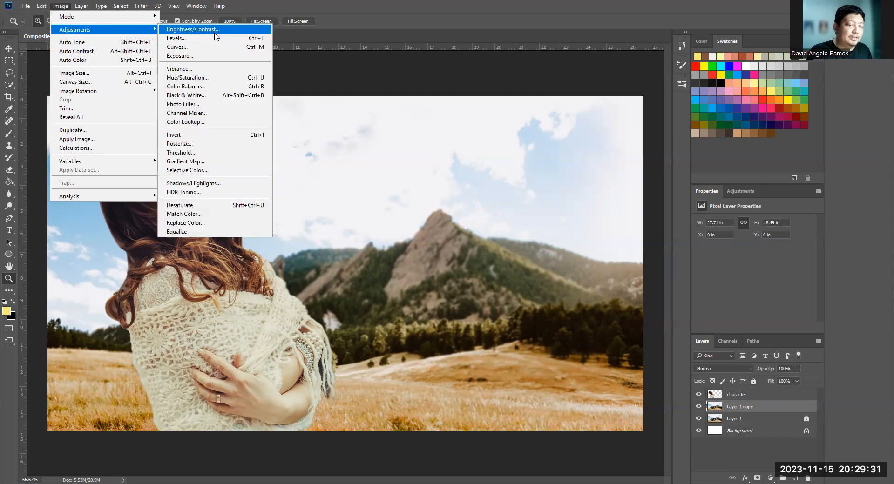
left_click(212, 78)
left_click_drag(428, 195, 432, 197)
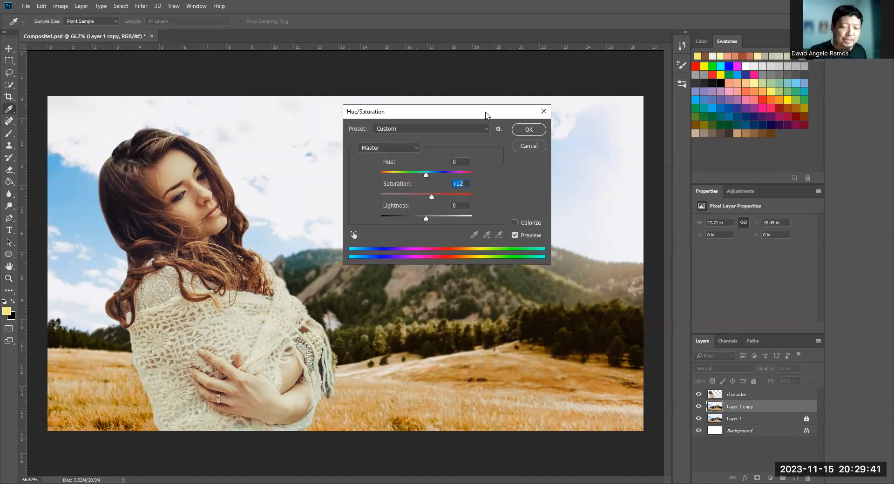
left_click_drag(486, 116, 644, 119)
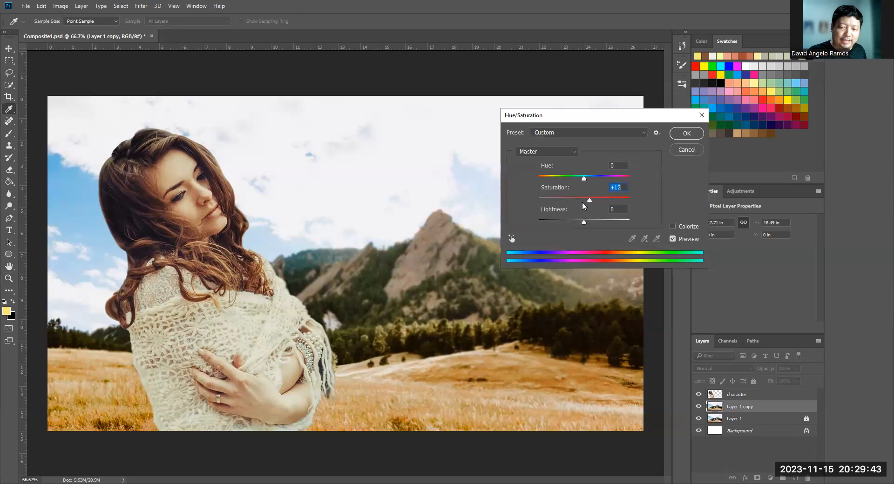
mouse_move(590, 201)
left_mouse_down()
mouse_move(612, 200)
mouse_move(584, 200)
left_mouse_up()
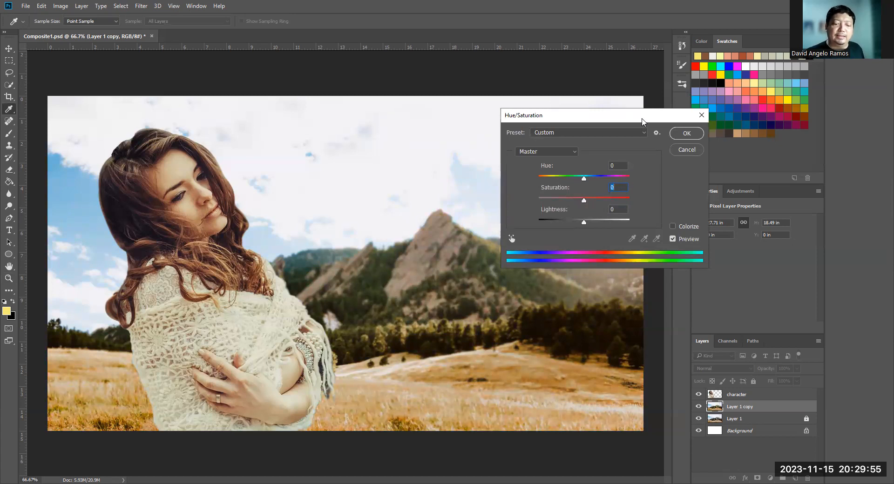
left_click_drag(584, 205, 582, 205)
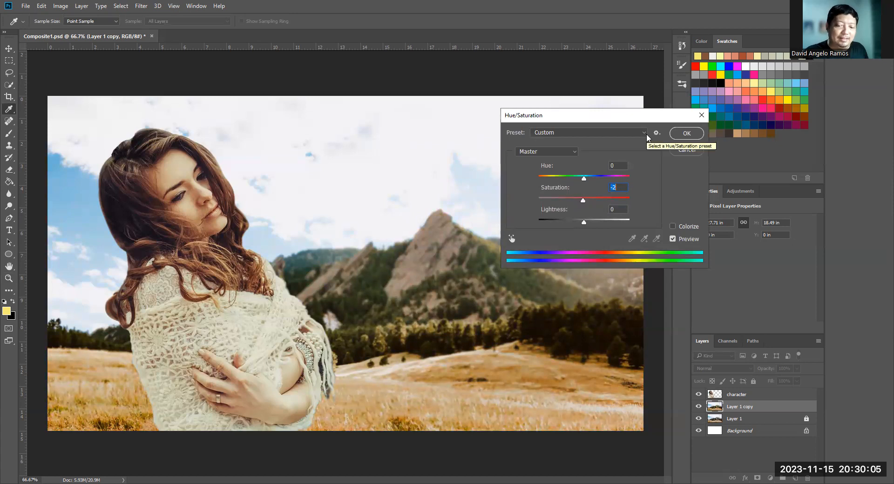
left_click(687, 134)
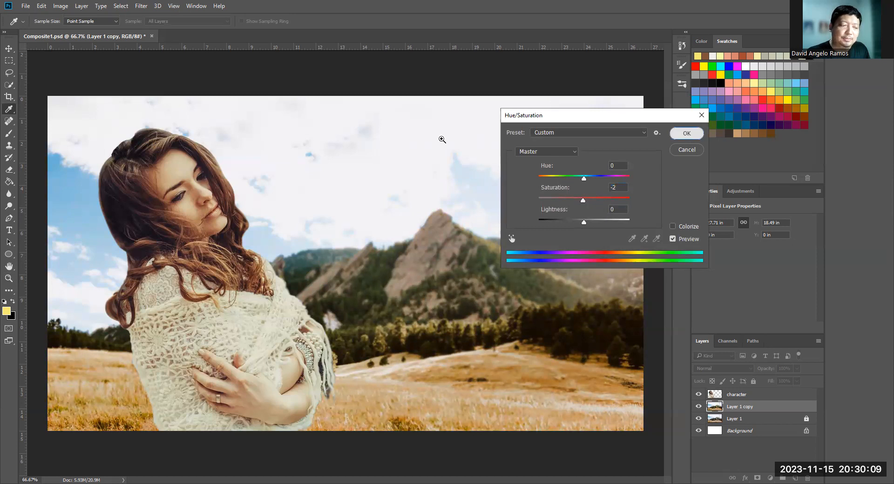
- Apply a Color Balance adjustment to the midtones of Layer 1 copy with color levels +2, +1 and -8
left_click(62, 9)
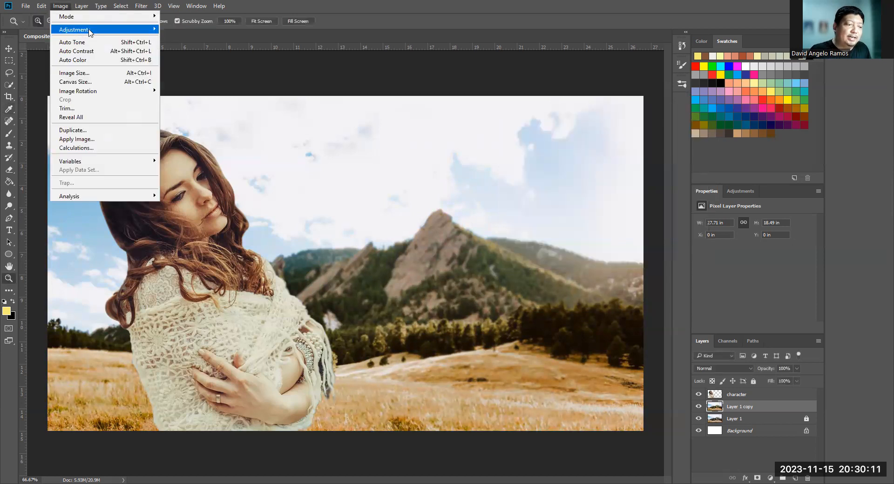
mouse_move(95, 31)
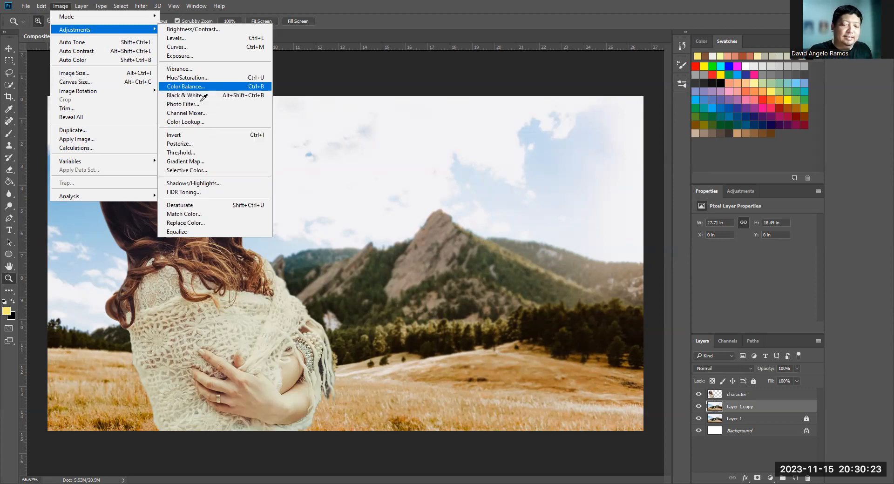
left_click(206, 87)
left_click_drag(494, 120, 509, 125)
left_click_drag(457, 180, 451, 180)
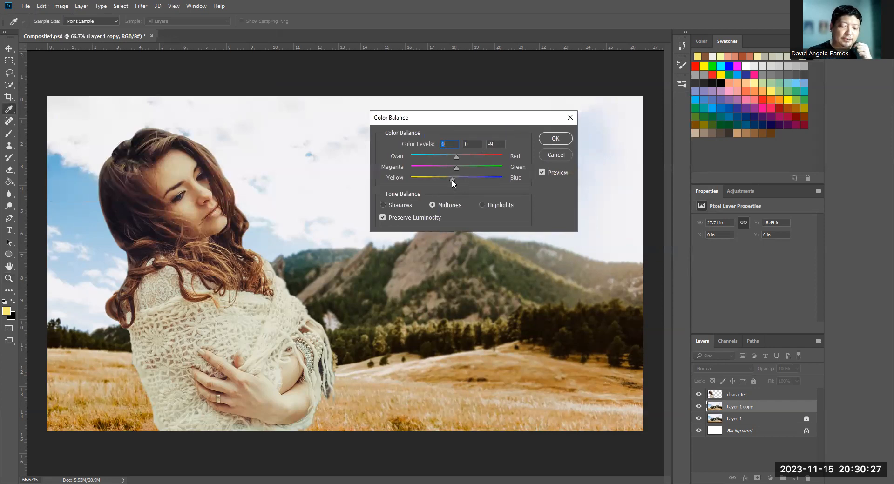
left_click_drag(509, 118, 572, 112)
mouse_move(520, 162)
left_mouse_down()
mouse_move(512, 175)
mouse_move(520, 150)
mouse_move(513, 173)
left_mouse_up()
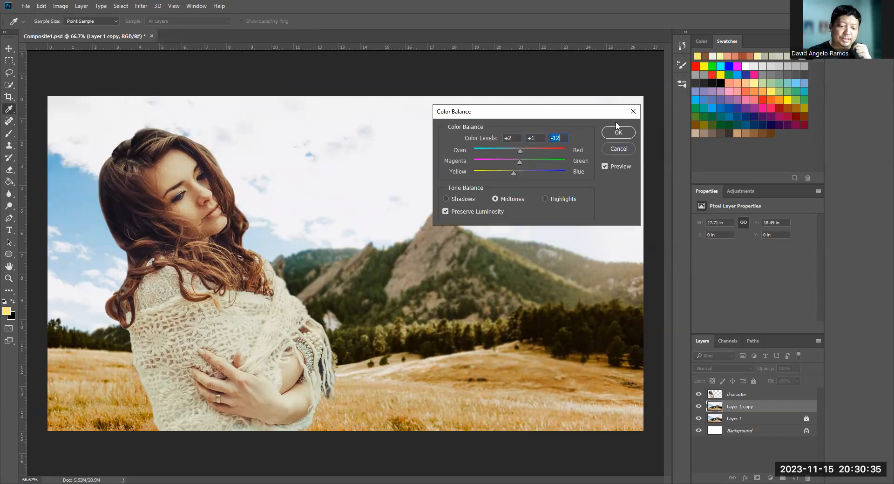
left_click_drag(516, 174, 515, 173)
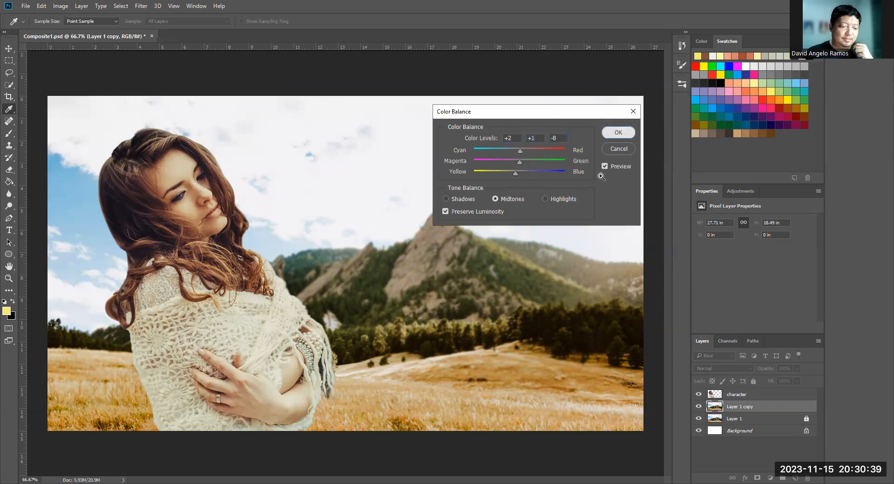
left_click(614, 133)
key("z")
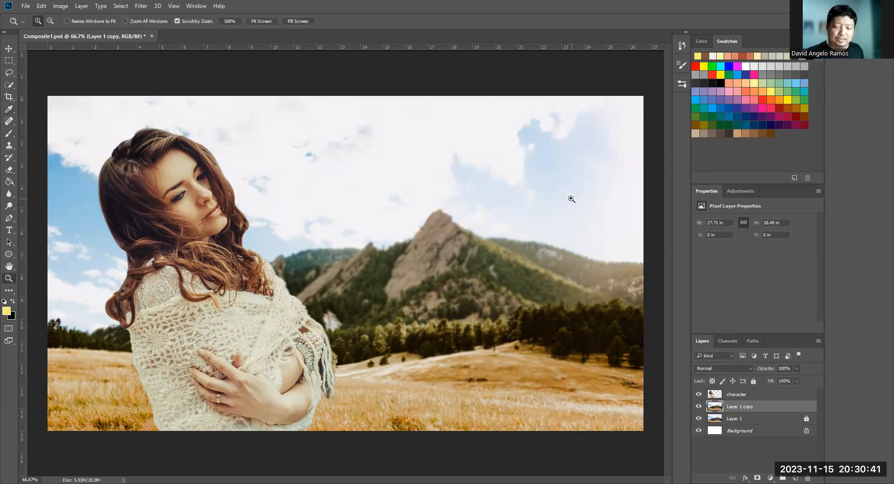
- Compare the background with Layer 1 copy hidden and shown, and lock Layer 1 copy
left_click(699, 407)
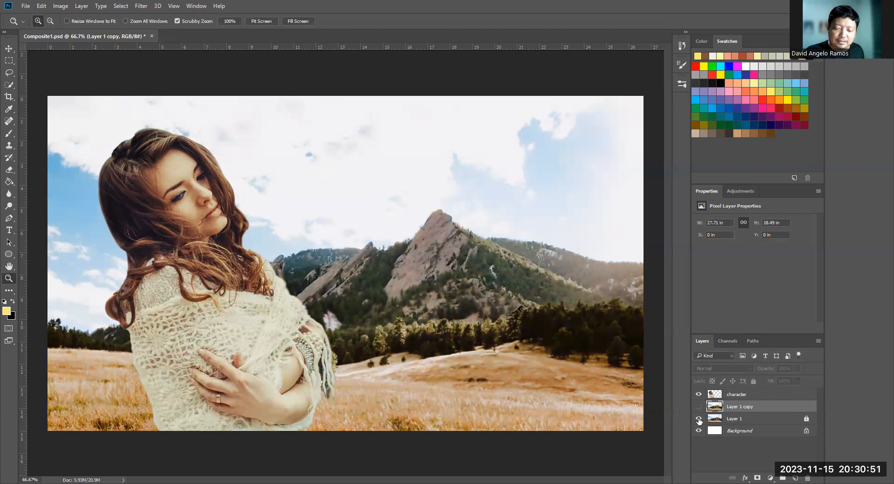
left_click(699, 407)
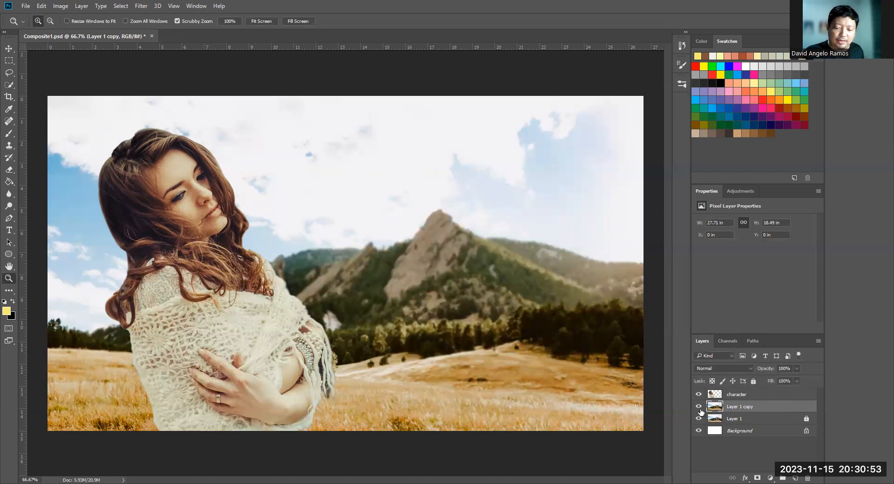
left_click(719, 399)
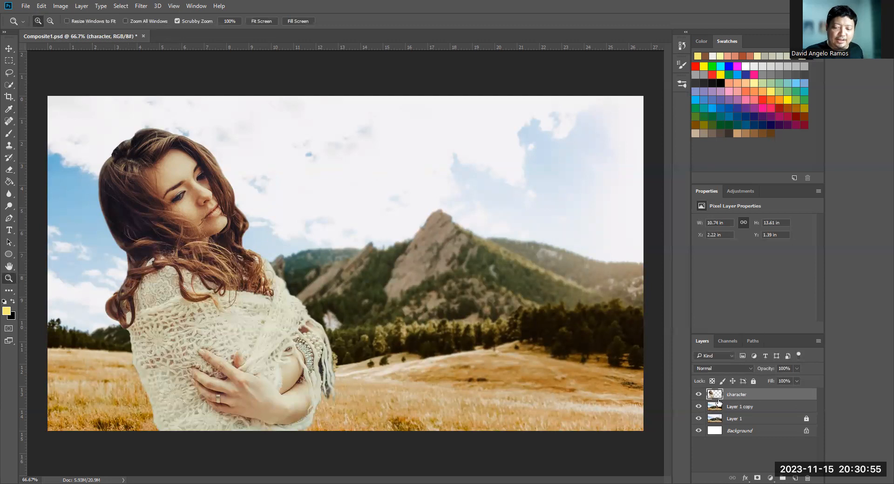
left_click(747, 408)
left_click(753, 382)
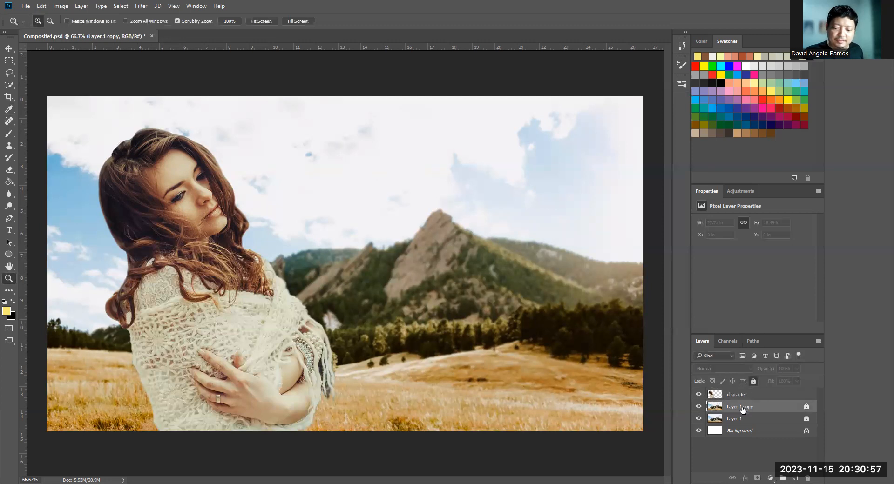
- Duplicate the character layer
left_click(736, 396)
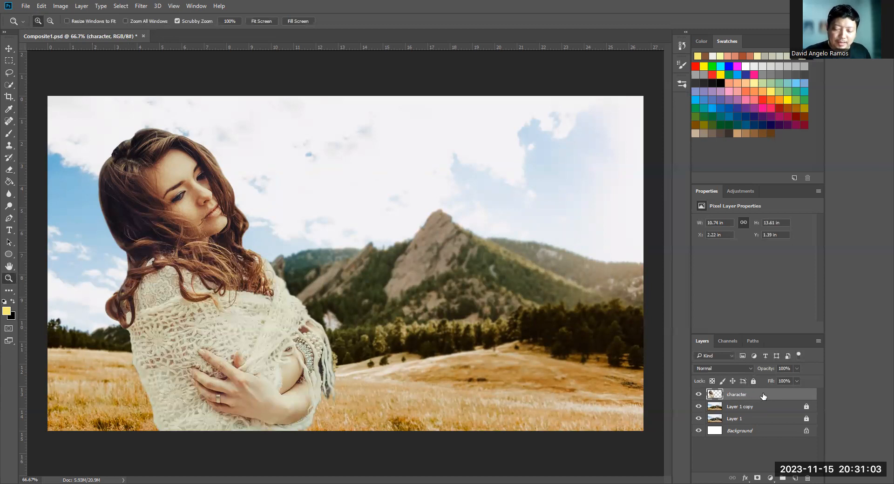
left_click_drag(764, 396, 795, 478)
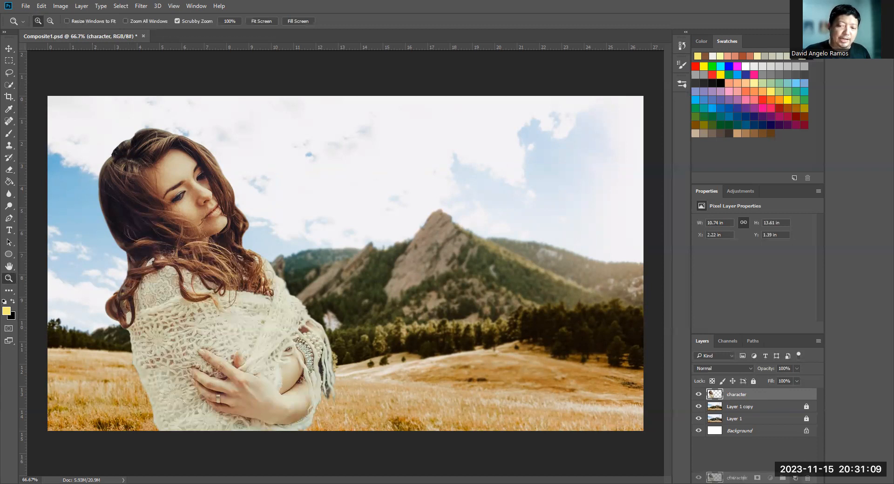
left_click_drag(796, 479, 795, 479)
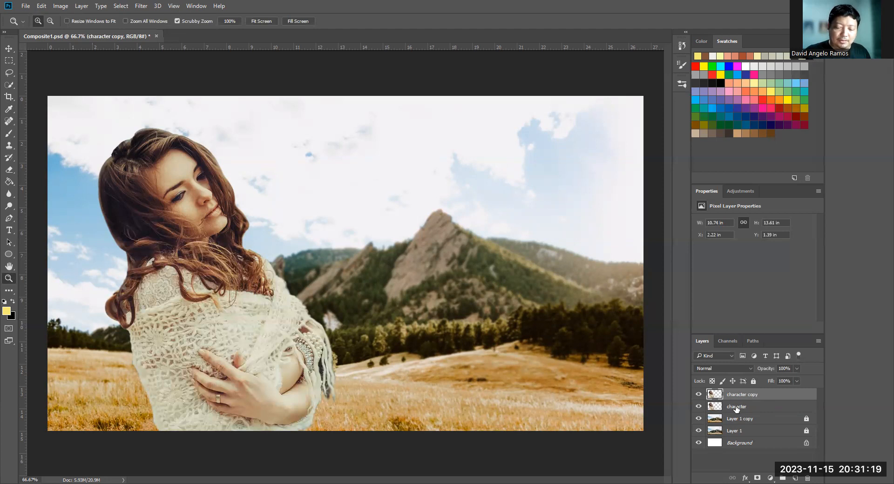
- Lock and hide the original character layer, leaving the character copy layer selected
left_click(698, 407)
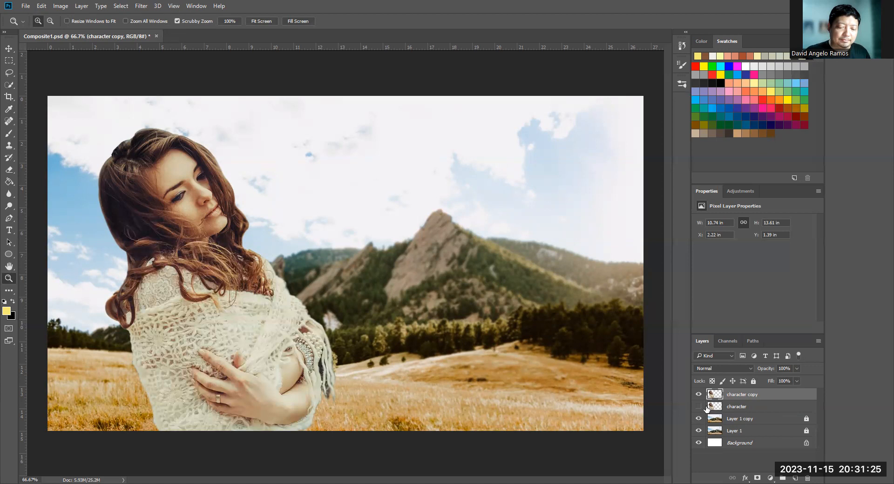
left_click(745, 408)
left_click(699, 407)
left_click(754, 382)
left_click(699, 407)
left_click(743, 395)
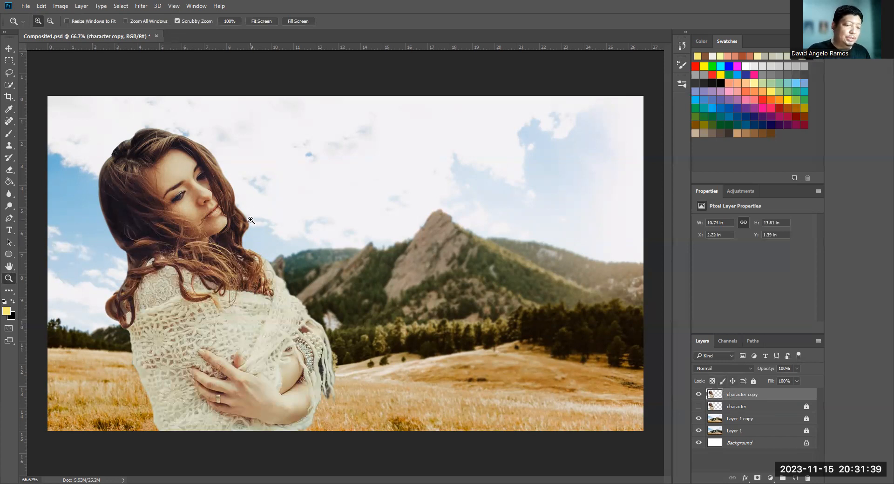
- Activate the Brush tool over the woman at 100% zoom and try larger and smaller tip sizes, ending at 10 px
left_click(226, 226)
left_click(289, 235)
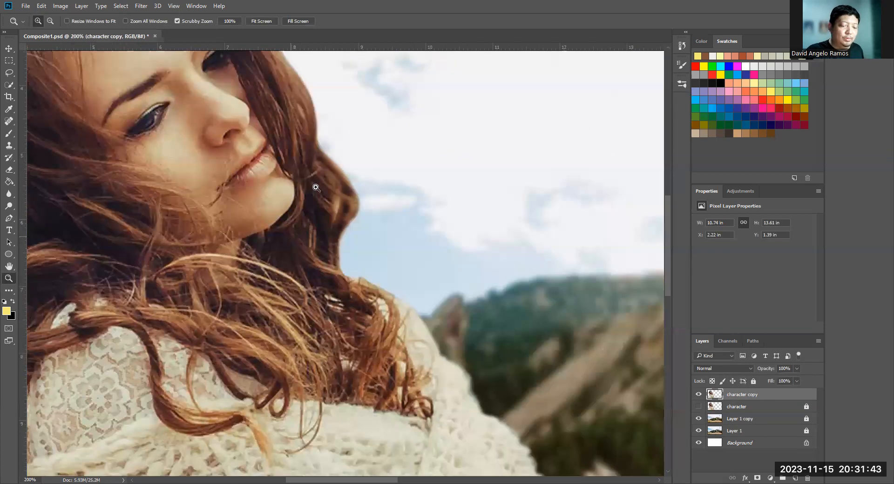
left_click(351, 275, "alt")
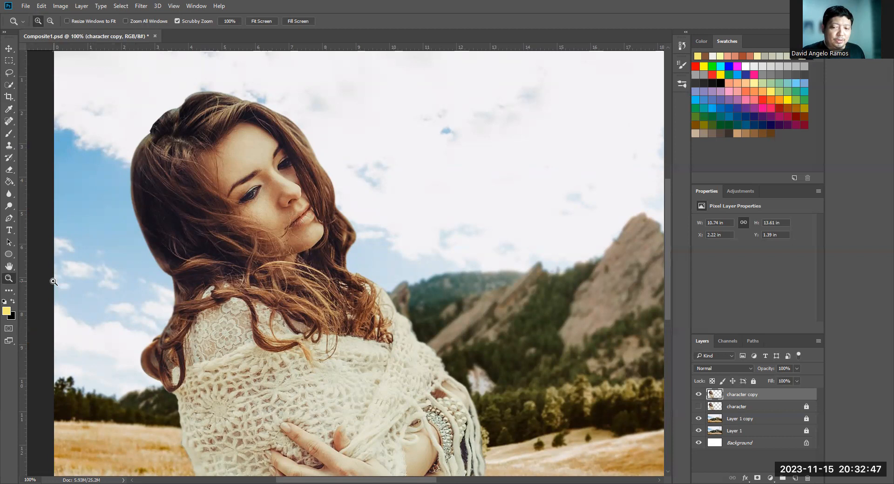
key("b")
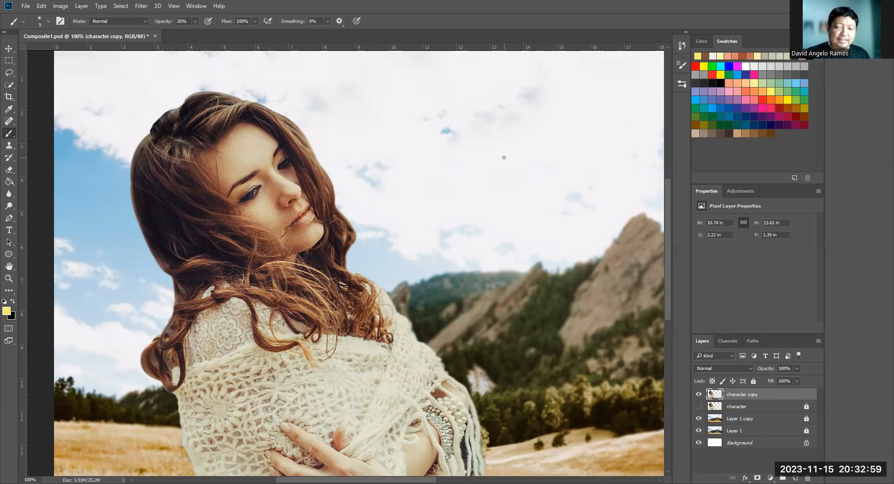
key("bracketright")
key("bracketright")
key("bracketright")
key("bracketright")
key("bracketright")
key("bracketright")
key("bracketright")
key("bracketright")
key("bracketright")
key("bracketright")
key("bracketright")
key("bracketright")
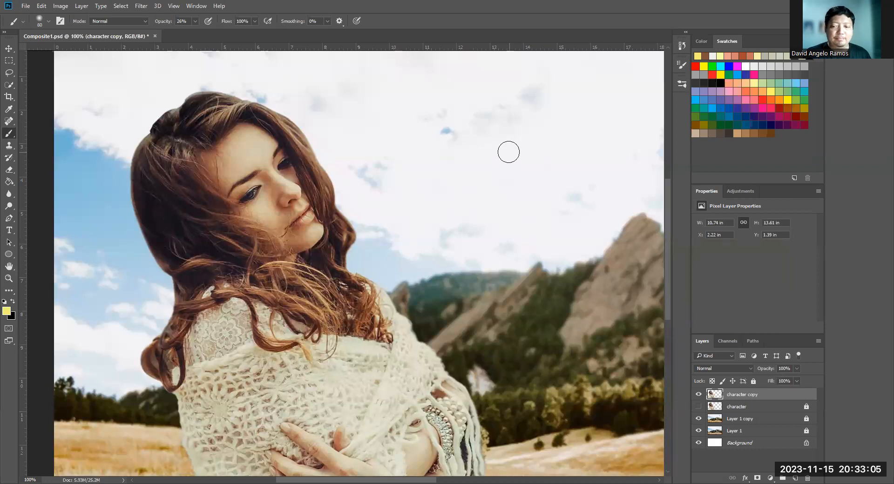
key("bracketleft")
key("bracketleft")
key("bracketleft")
key("bracketleft")
key("bracketleft")
key("bracketleft")
key("bracketleft")
key("bracketleft")
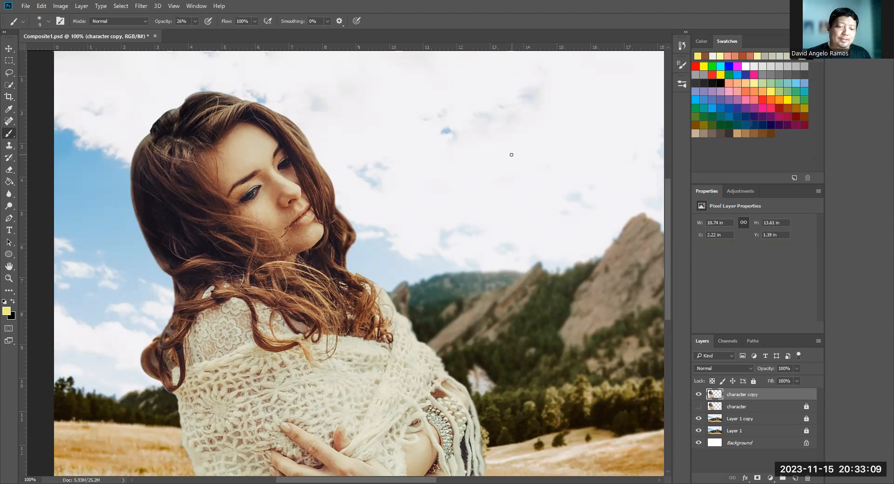
key("bracketright")
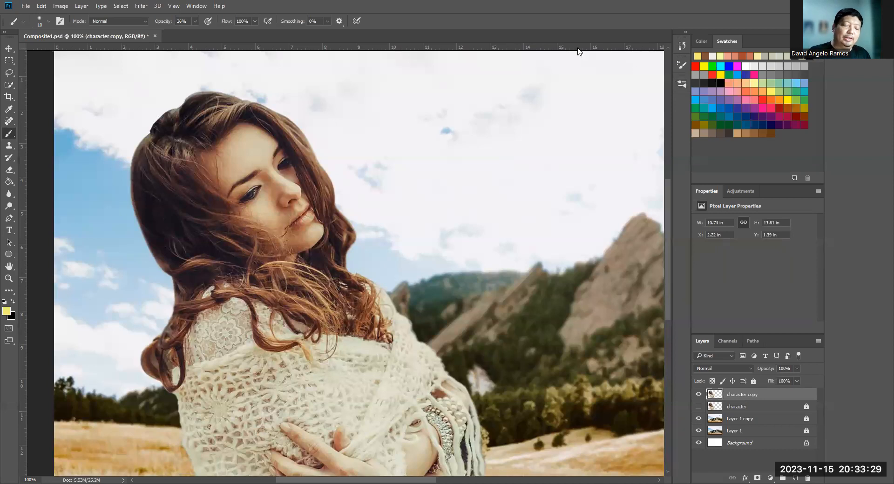
- Set the brush opacity to 100% and the foreground color to black (000000)
left_click(195, 20)
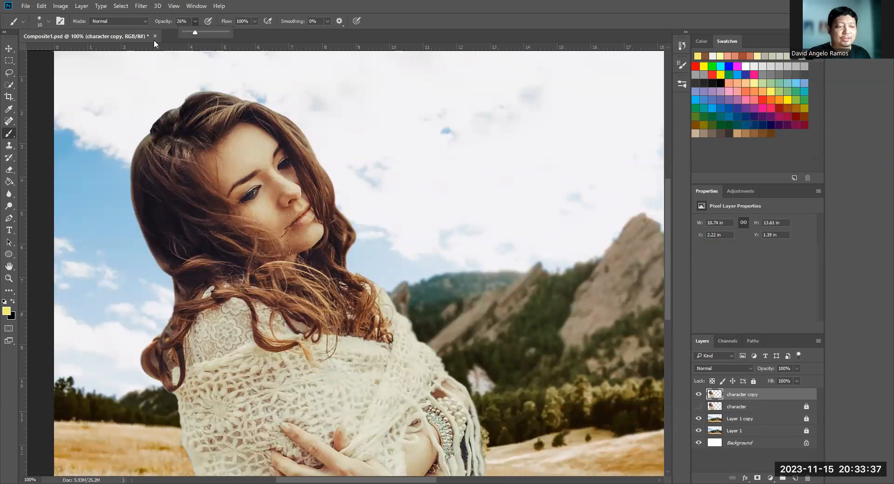
left_click_drag(196, 32, 253, 56)
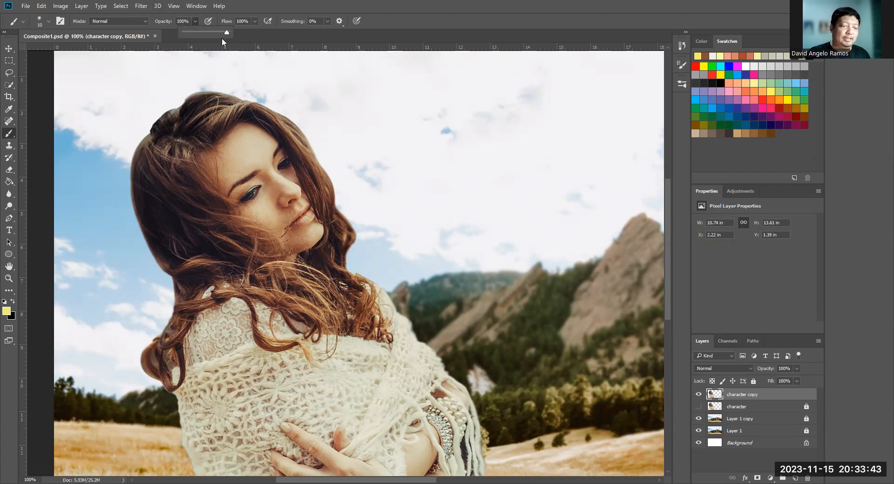
left_click(7, 312)
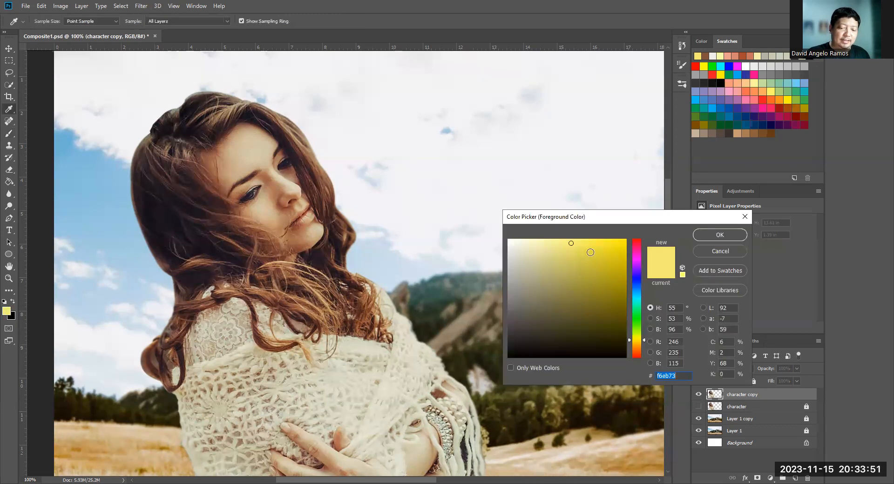
left_click_drag(600, 283, 613, 373)
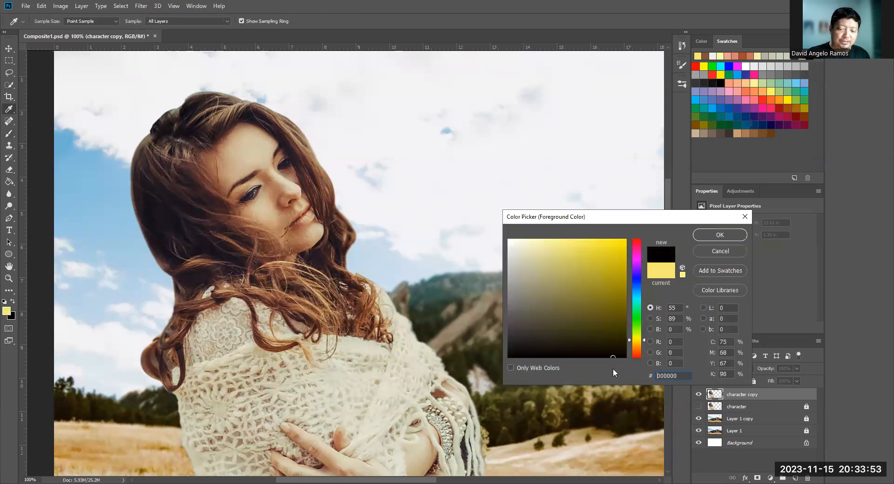
left_click(720, 235)
- Enlarge the brush to 25 px and paint a short, near-vertical black test stroke on the sky beside the woman
key("b")
key("bracketright")
key("bracketright")
left_click_drag(500, 106, 493, 167)
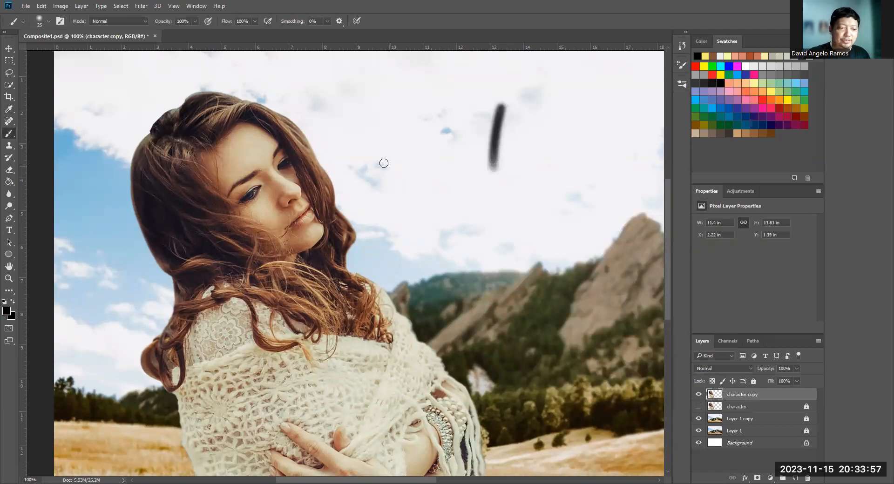
- Lower the brush opacity to 46% and paint a second near-vertical test stroke on the sky beside the first one
left_click(195, 21)
left_click_drag(193, 29, 183, 34)
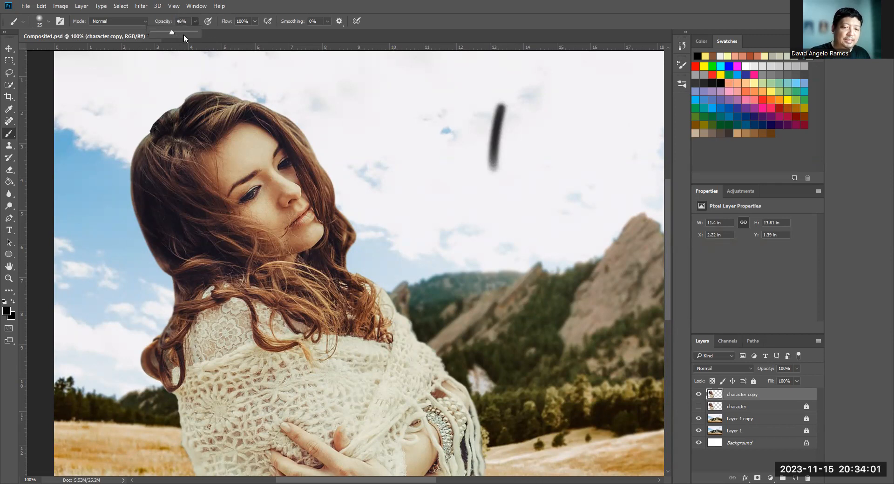
left_click_drag(532, 108, 523, 174)
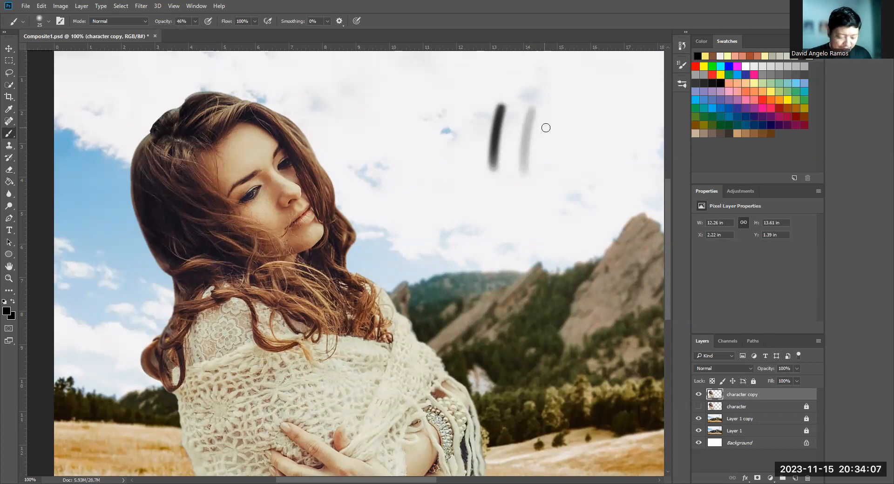
- Lasso both test strokes on the sky, delete them and clear the selection
key("l")
mouse_move(548, 151)
left_mouse_down()
mouse_move(443, 122)
mouse_move(582, 150)
left_mouse_up()
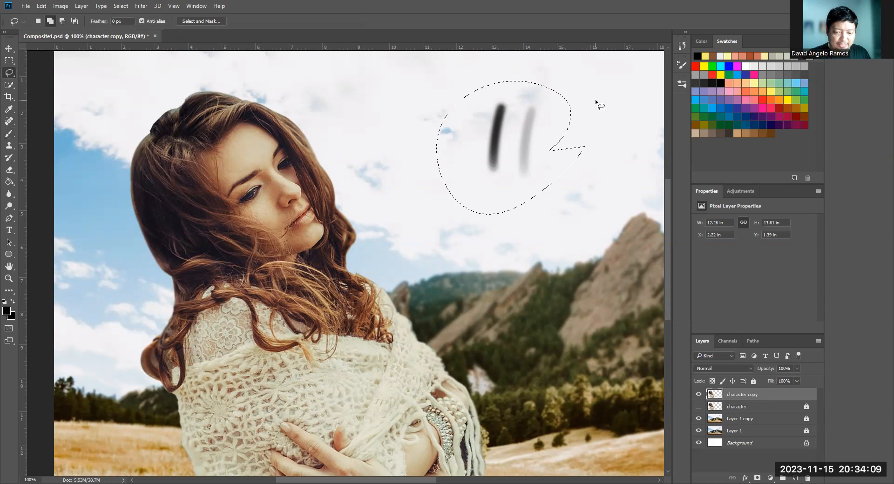
key("Delete")
key("ctrl+d")
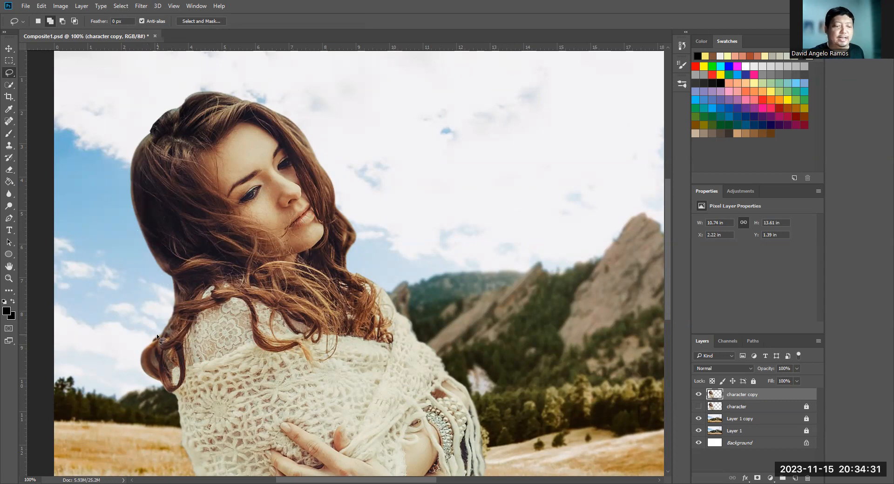
- Zoom to 200% on the woman's hair, sample its darkest tone with the Eyedropper and return to the Brush tool
key("z")
left_click(156, 227)
left_click_drag(170, 246, 218, 227)
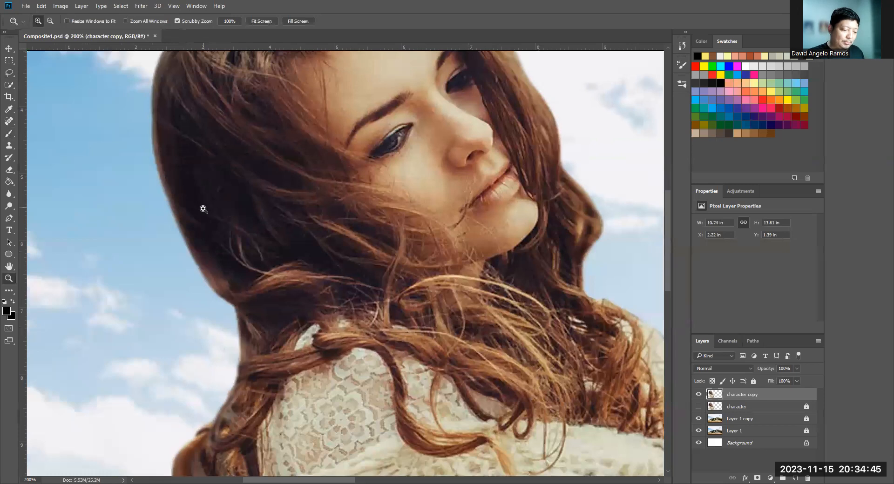
key("i")
left_click(191, 195)
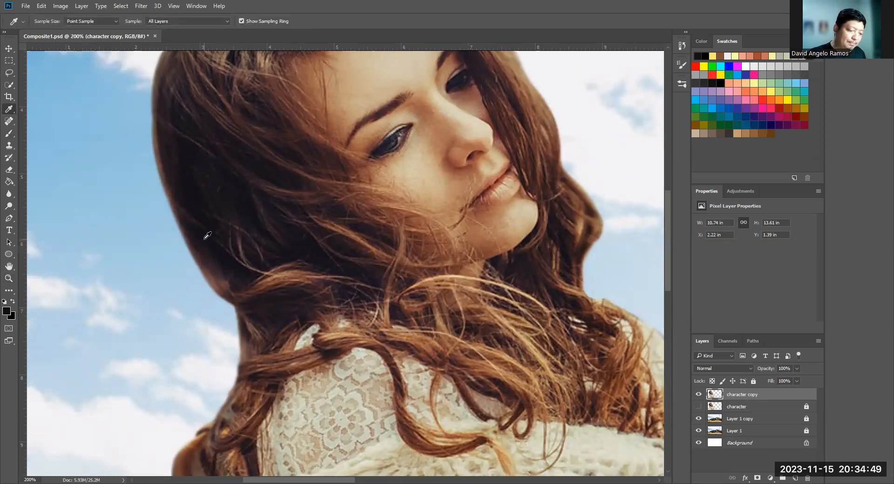
key("b")
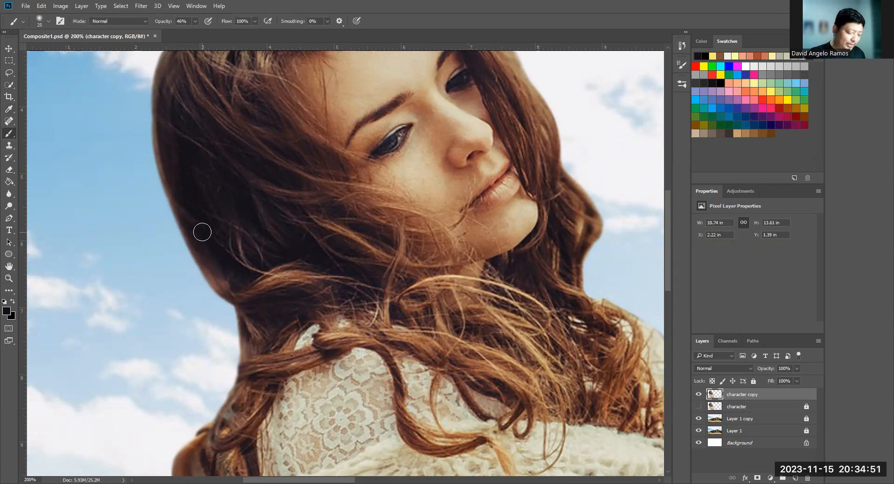
key("i")
left_click(190, 187)
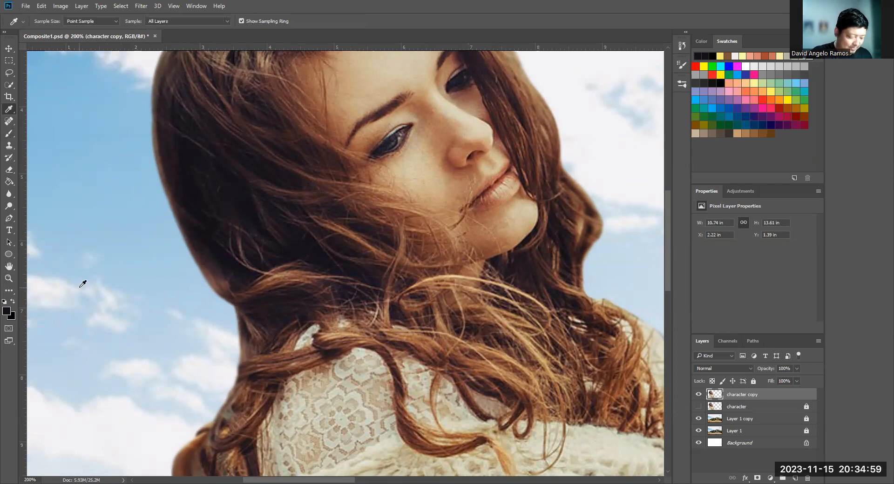
key("b")
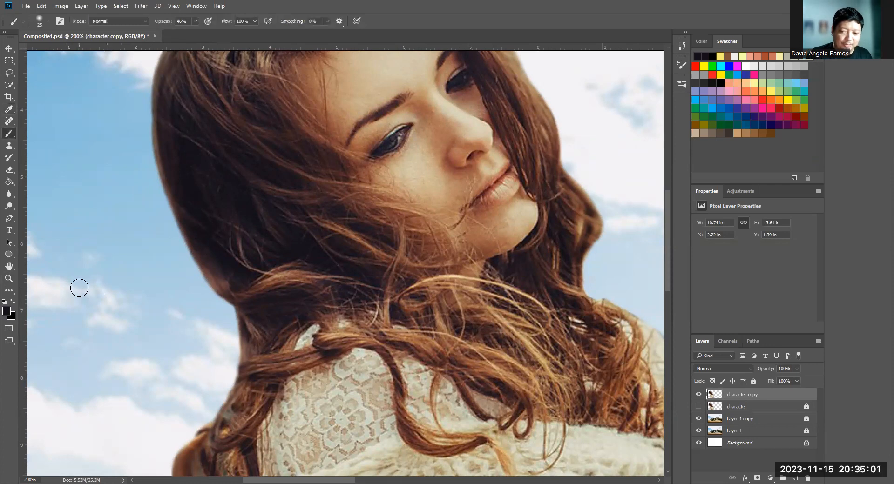
- Choose the Soft Round Pressure Opacity brush preset and reduce its tip to 2 px
left_click(681, 84)
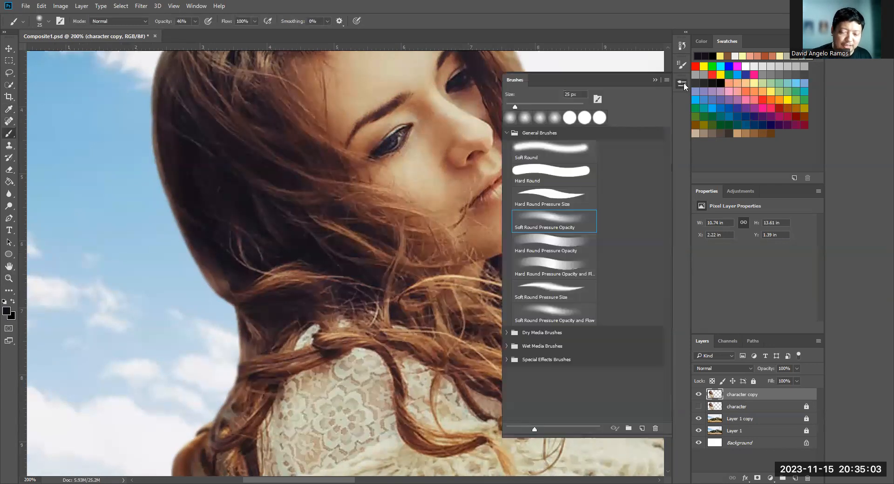
left_click(578, 222)
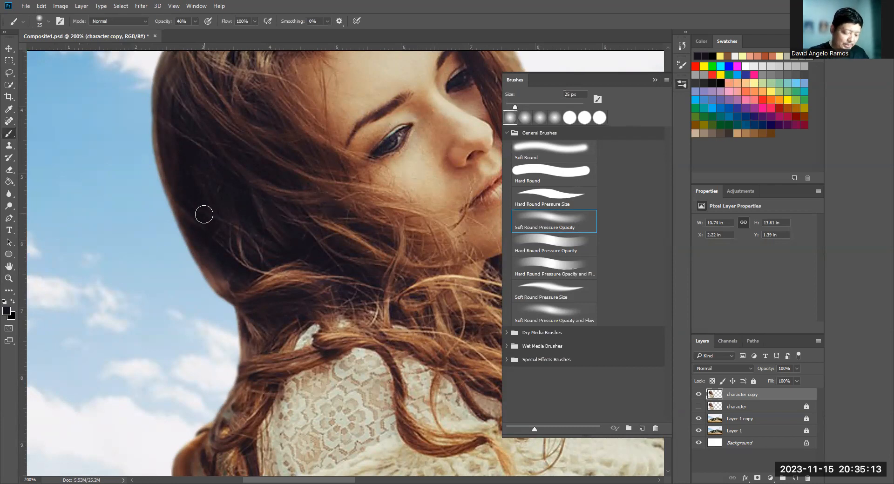
key("bracketleft")
key("bracketleft")
left_click(654, 79)
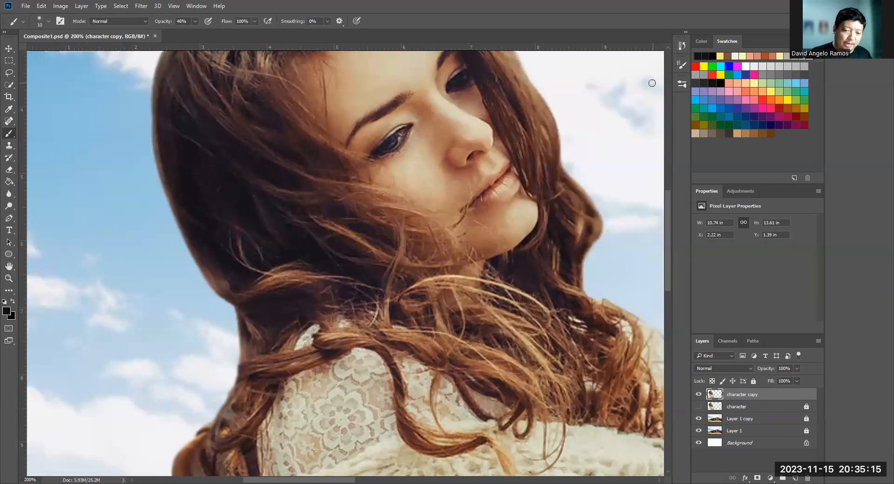
key("bracketleft")
key("bracketleft")
key("bracketleft")
key("bracketleft")
key("bracketleft")
key("bracketleft")
key("bracketleft")
key("bracketleft")
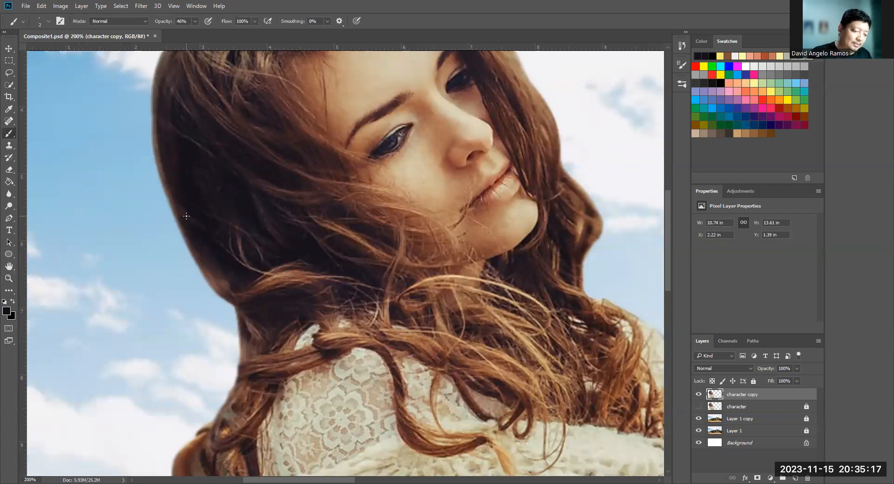
- Paint fine dark strands along the outer back edge of the hair, from behind the head down to the neck
left_click_drag(198, 273, 232, 308)
left_click_drag(190, 249, 241, 323)
left_click_drag(202, 247, 239, 365)
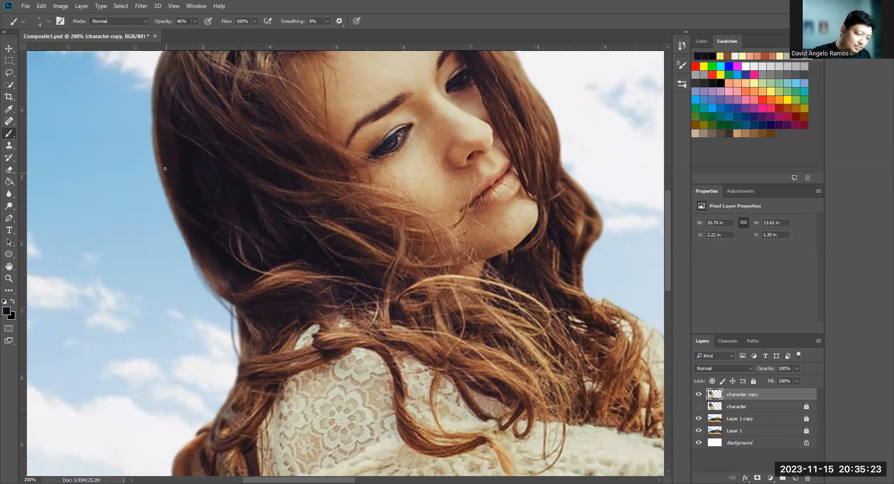
left_click(161, 147, "alt")
left_click_drag(157, 164, 185, 216)
left_click_drag(154, 166, 186, 253)
- Paint thin brown strands along the hair edge behind the neck, running down to the lowest curl on the shoulder
left_click_drag(226, 315, 232, 390)
mouse_move(228, 334)
left_mouse_down()
mouse_move(235, 378)
mouse_move(240, 342)
left_mouse_up()
left_click_drag(235, 377, 195, 439)
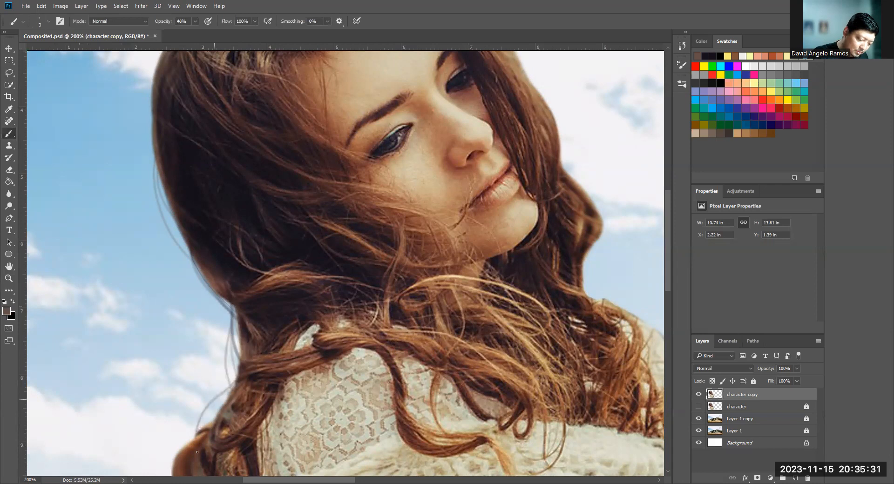
left_click_drag(235, 390, 203, 429)
- Sample a reddish brown from the hair and paint loose strands around the lowest curl beside the shoulder
mouse_move(332, 267)
left_mouse_down()
mouse_move(357, 208)
mouse_move(361, 228)
left_mouse_up()
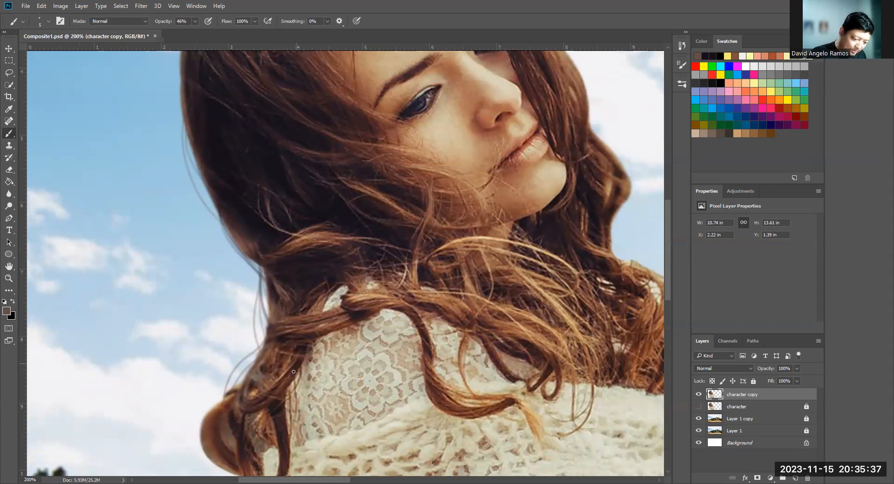
left_click(284, 326, "alt")
mouse_move(278, 332)
left_mouse_down()
mouse_move(250, 347)
mouse_move(224, 399)
left_mouse_up()
left_click(209, 427, "alt")
left_click_drag(205, 436, 237, 399)
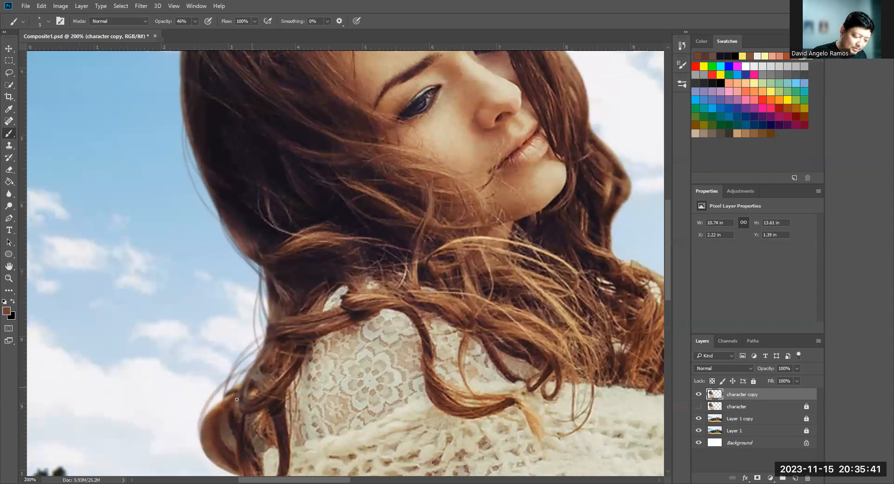
- Sample a lighter brown near the crown and paint soft highlight strands across the dark back section of the hair
scroll(314, 256, "up", 4)
scroll(314, 256, "left", 1)
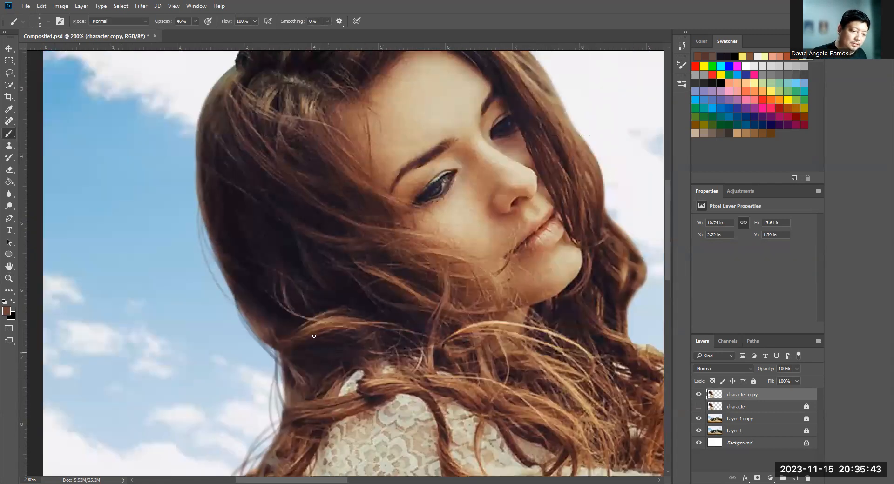
left_click(202, 172, "alt")
key("bracketleft")
key("bracketleft")
key("bracketleft")
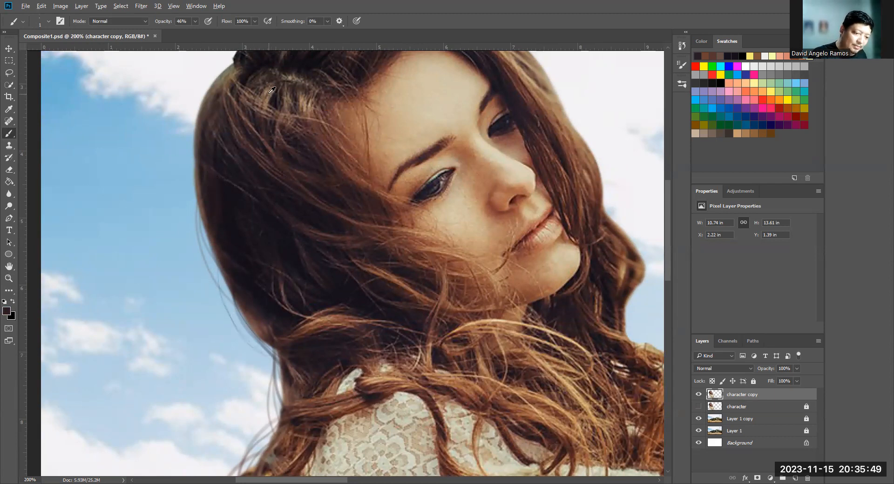
left_click(261, 107, "alt")
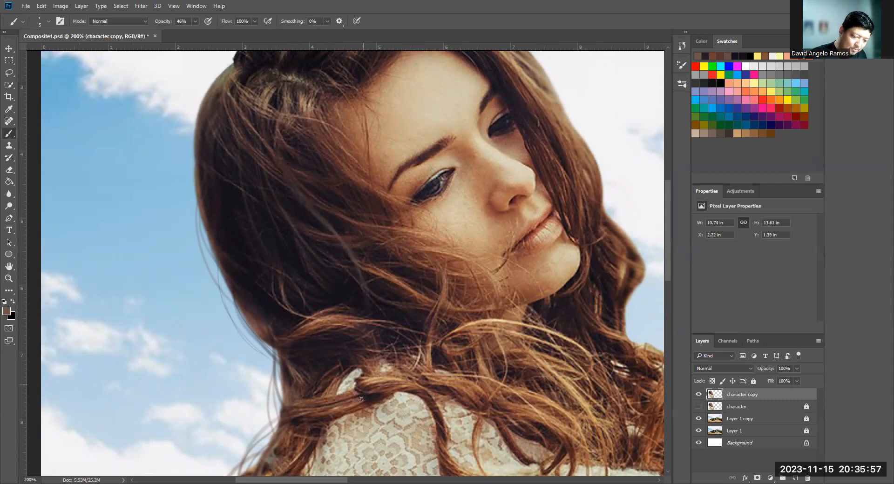
- Sample a dark hair tone, undo a first strand, and paint a thinner 2 px strand curving down the back of the hair
key("ctrl+minus")
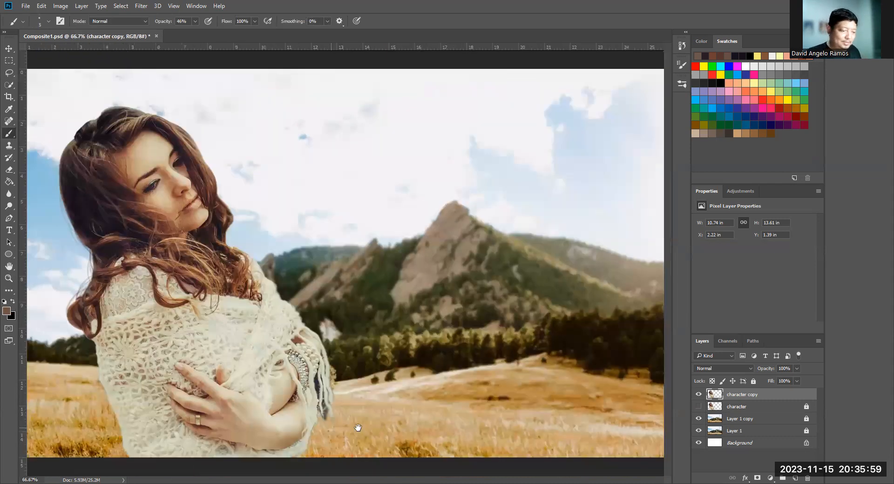
key("ctrl+plus")
left_click(114, 211, "alt")
left_click_drag(117, 215, 105, 209)
mouse_move(99, 239)
left_mouse_down()
mouse_move(130, 321)
mouse_move(163, 345)
left_mouse_up()
key("ctrl+z")
key("bracketleft")
key("bracketleft")
key("bracketleft")
left_click_drag(110, 279, 165, 374)
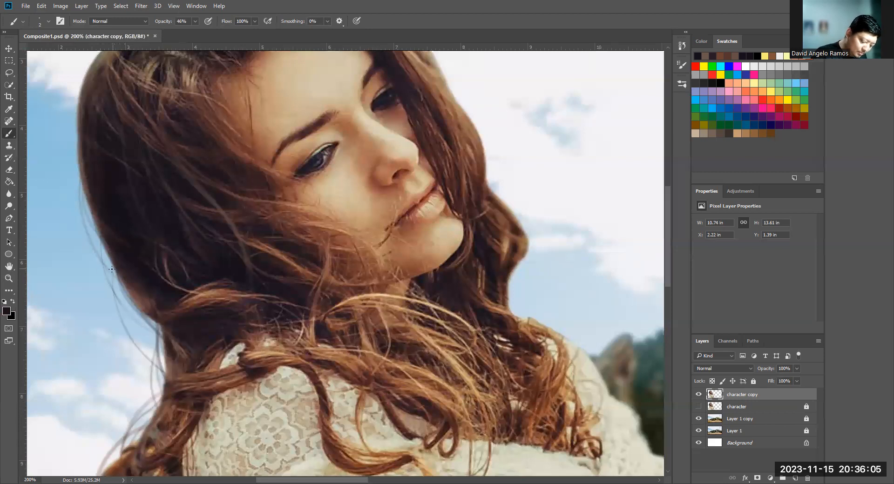
- Resample the dark hair tone and add extra 1 px flyaway strands against the sky behind the neck
left_click_drag(116, 308, 162, 378)
left_click(133, 272, "alt")
left_click_drag(129, 284, 130, 295)
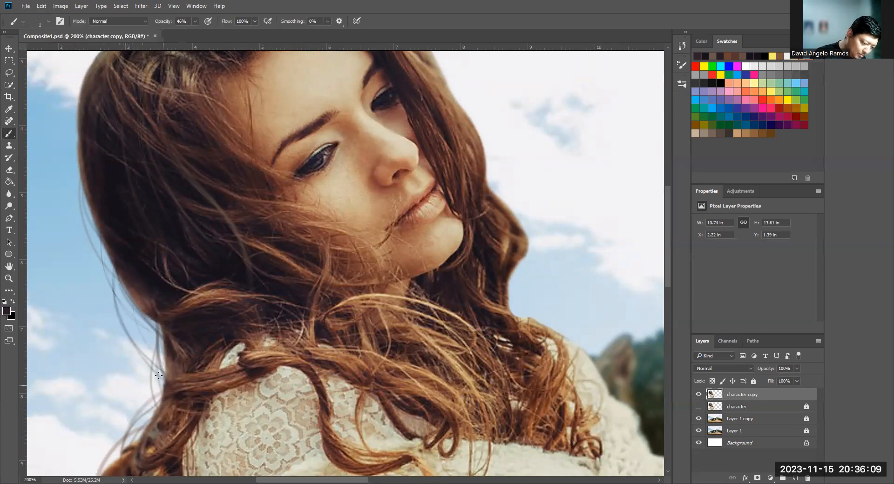
mouse_move(143, 328)
left_mouse_down()
mouse_move(153, 359)
mouse_move(149, 350)
mouse_move(147, 420)
left_mouse_up()
- Sample a grayish tone from the hair edge below the crown and paint a short flyaway strand there
left_click_drag(217, 269, 325, 280)
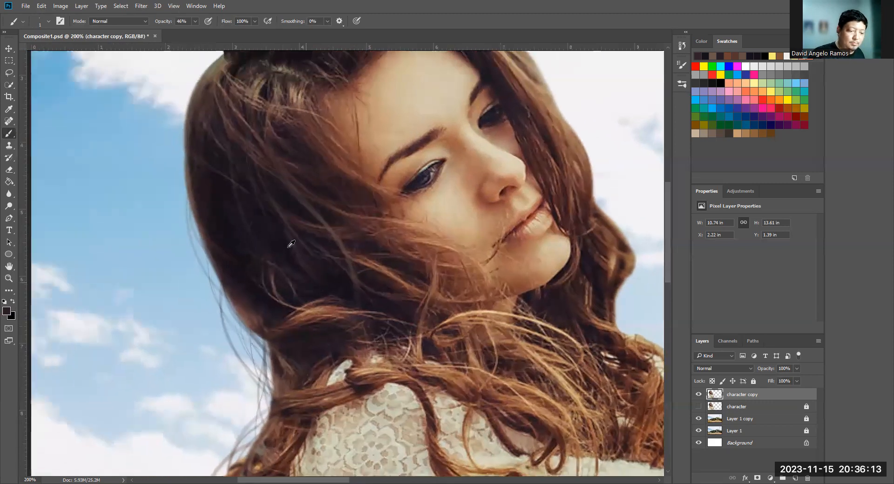
left_click(222, 139, "alt")
left_click_drag(258, 206, 294, 352)
left_click(252, 206, "alt")
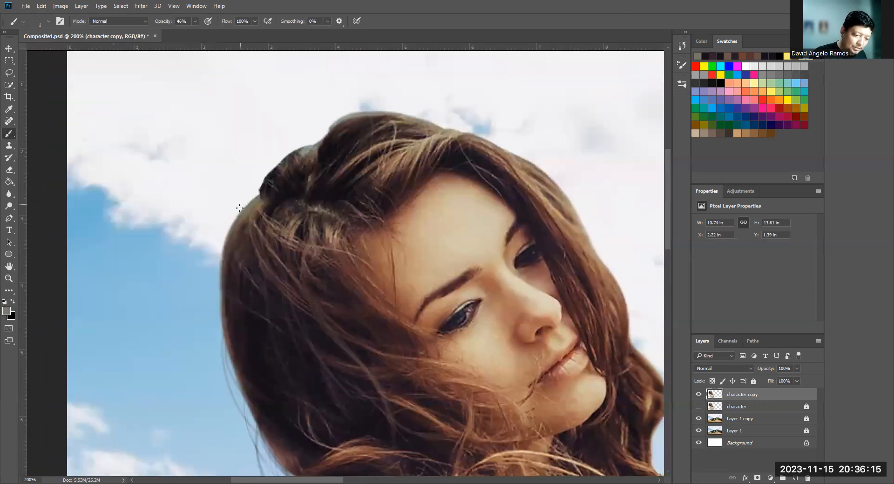
left_click_drag(242, 202, 278, 164)
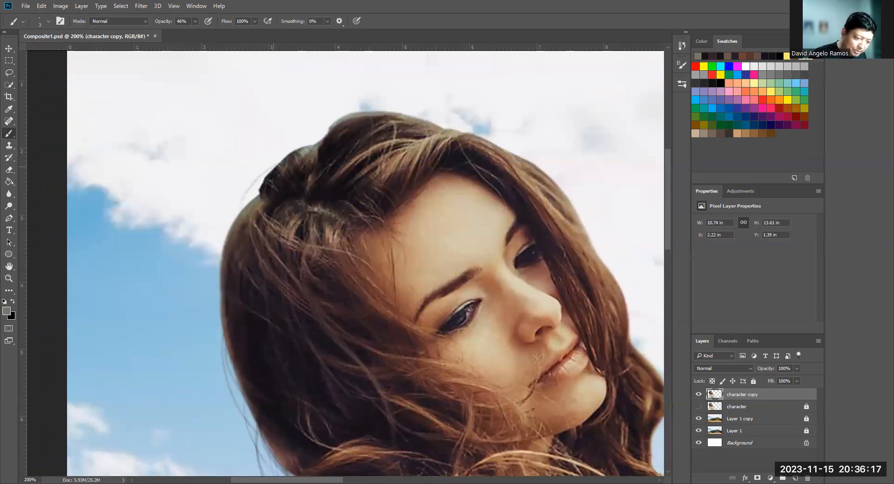
- Sample dark tones at the crown and paint 3 px strands arching over the top and down the upper back edge
left_click(268, 183, "alt")
mouse_move(252, 204)
left_mouse_down()
mouse_move(274, 170)
mouse_move(260, 192)
mouse_move(283, 163)
mouse_move(338, 134)
mouse_move(401, 104)
mouse_move(425, 116)
left_mouse_up()
left_click(285, 168, "alt")
left_click(322, 150, "alt")
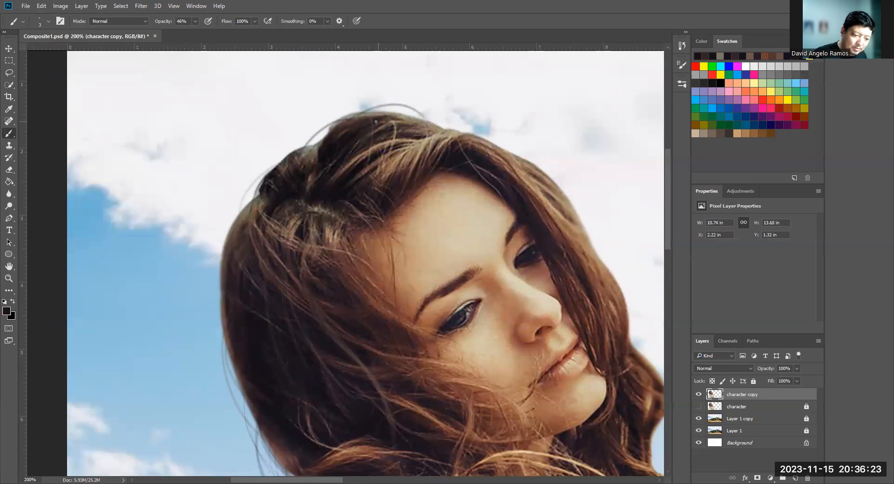
left_click_drag(225, 247, 220, 311)
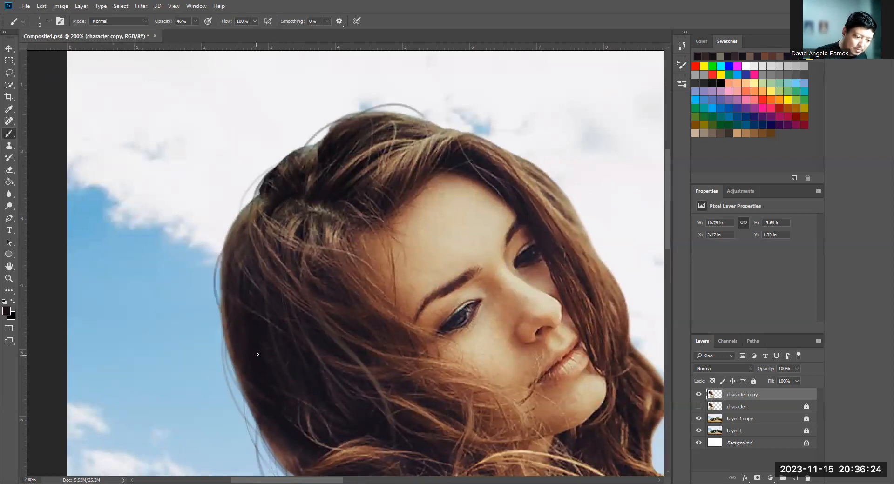
- Sample a light tan hair highlight and paint flyaway strands above the forehead and along the face-side edge of the hair
left_click(424, 145, "alt")
left_click_drag(454, 121, 491, 136)
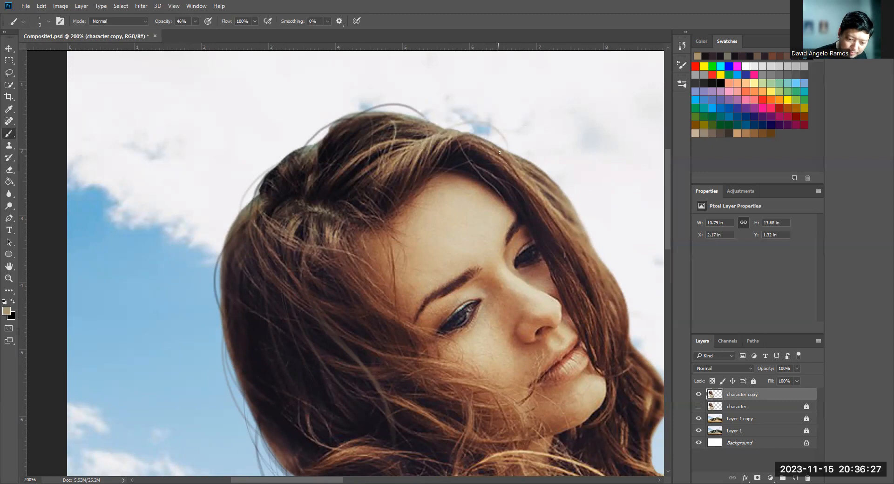
left_click_drag(583, 220, 601, 262)
- Paint tan flyaway strands outside the face-side curl and hanging below it toward the shoulder
left_click_drag(540, 218, 406, 162)
left_click_drag(490, 258, 536, 328)
left_click_drag(515, 293, 531, 315)
mouse_move(518, 372)
left_mouse_down()
mouse_move(555, 427)
mouse_move(541, 419)
mouse_move(561, 429)
left_mouse_up()
left_click_drag(540, 371, 546, 411)
left_click_drag(544, 376, 547, 421)
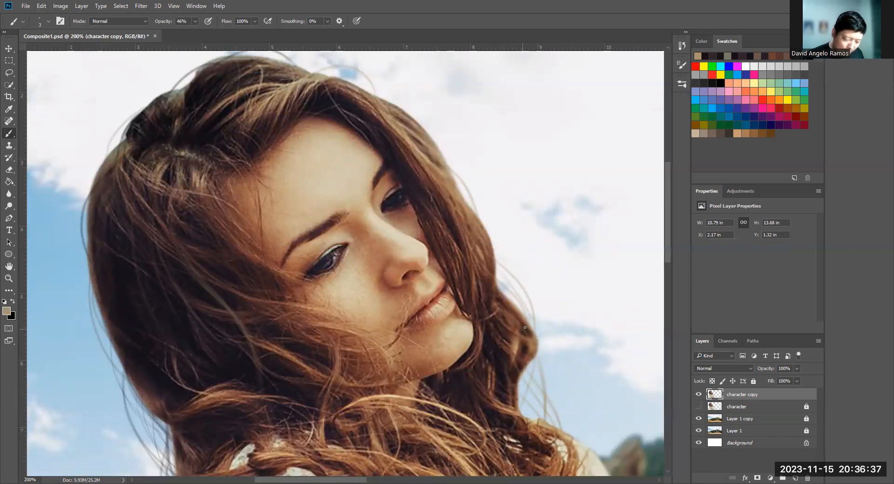
- Sample brown tones from the face-side curl and paint strands falling to the shoulder, undoing and repainting one of them
left_click(502, 359, "alt")
left_click(505, 345, "alt")
left_click_drag(518, 376, 549, 434)
left_click_drag(530, 361, 551, 433)
key("ctrl+z")
left_click(529, 352, "alt")
left_click_drag(531, 362, 573, 443)
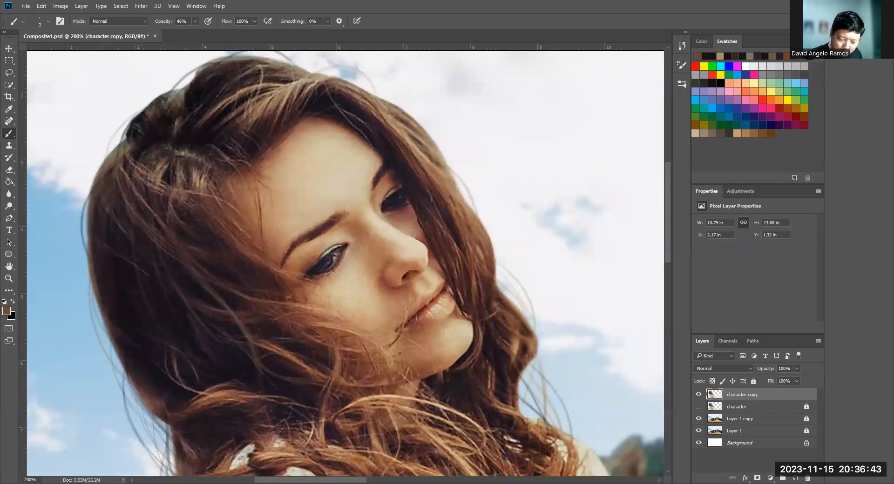
- Resample a reddish brown from the curl and fill in more thin strands between the face-side curl and the shoulder
mouse_move(528, 414)
left_mouse_down()
mouse_move(535, 375)
mouse_move(546, 369)
left_mouse_up()
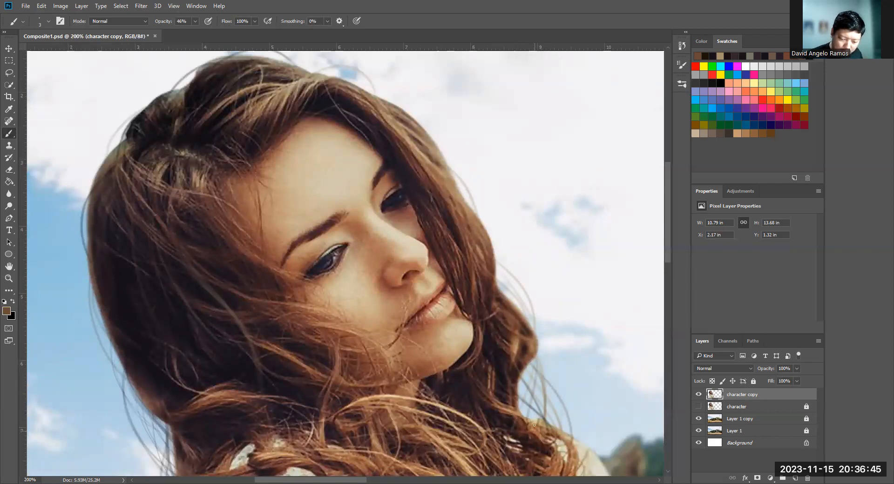
left_click(515, 362, "alt")
mouse_move(542, 411)
left_mouse_down()
mouse_move(514, 376)
mouse_move(532, 403)
mouse_move(515, 399)
mouse_move(547, 430)
mouse_move(515, 375)
mouse_move(541, 419)
left_mouse_up()
left_click_drag(524, 371, 543, 406)
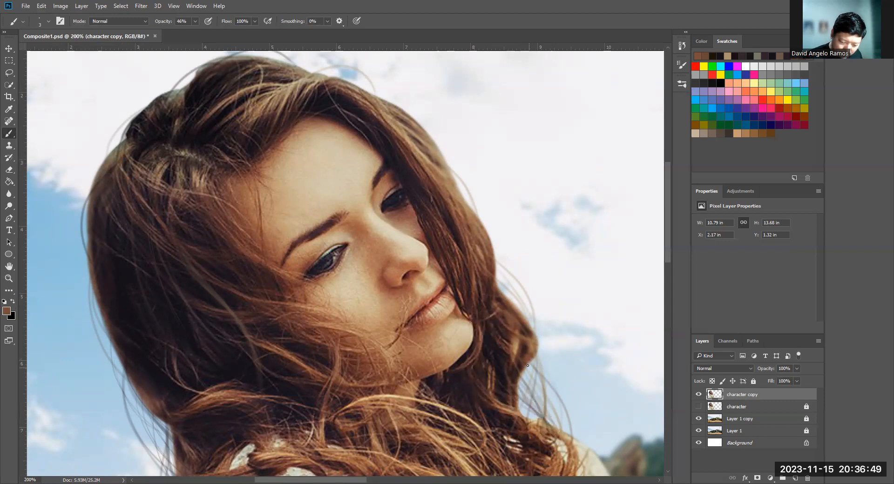
mouse_move(530, 366)
left_mouse_down()
mouse_move(544, 405)
mouse_move(537, 425)
mouse_move(518, 392)
left_mouse_up()
left_click_drag(540, 424, 522, 385)
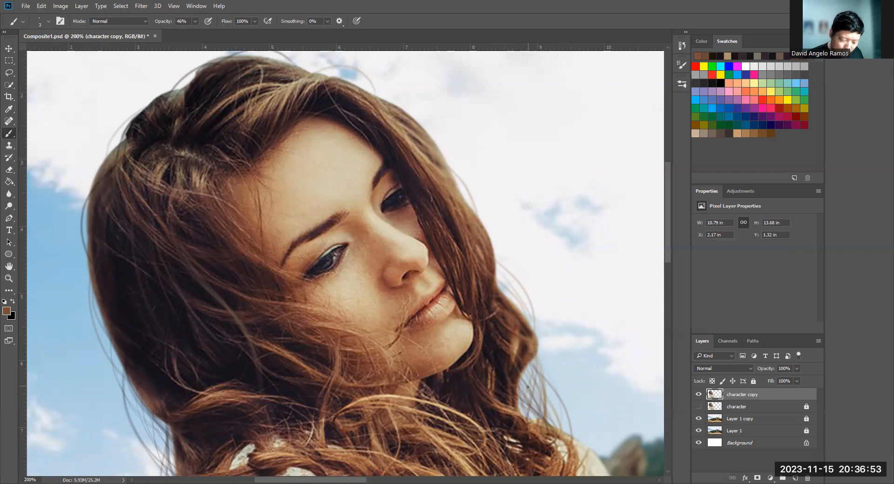
- Enlarge the brush to 10 px and paint soft reddish-brown wisps between the face-side curl and the shoulder
key("bracketright")
key("bracketright")
key("bracketright")
key("bracketright")
key("bracketright")
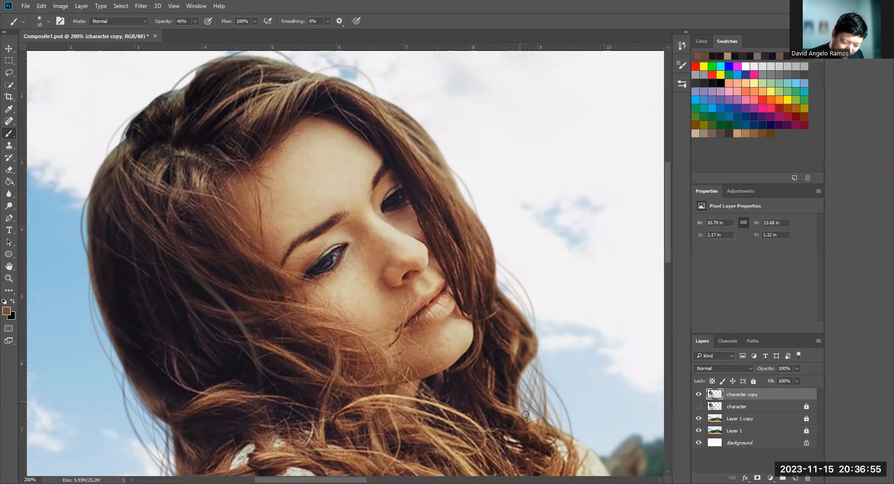
left_click_drag(519, 383, 529, 418)
left_click_drag(519, 382, 524, 413)
left_click_drag(526, 371, 538, 419)
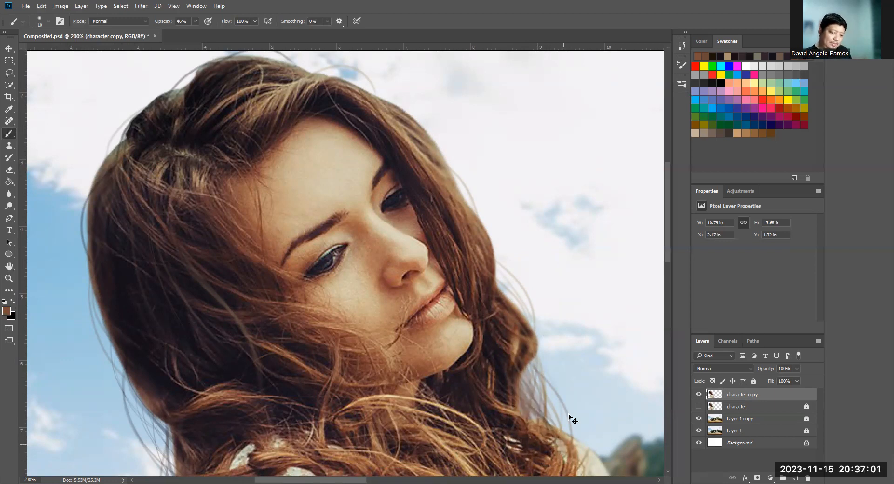
- Sample dark brown tones from the hair at the nape and paint strands down the back edge toward the shoulder
key("ctrl+minus")
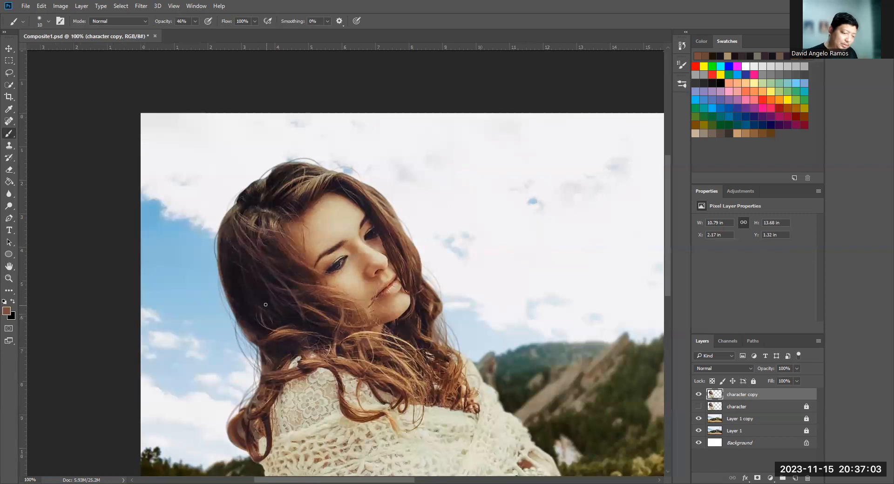
left_click(273, 340, "alt")
left_click(269, 350, "alt")
mouse_move(264, 347)
left_mouse_down()
mouse_move(259, 397)
mouse_move(258, 374)
left_mouse_up()
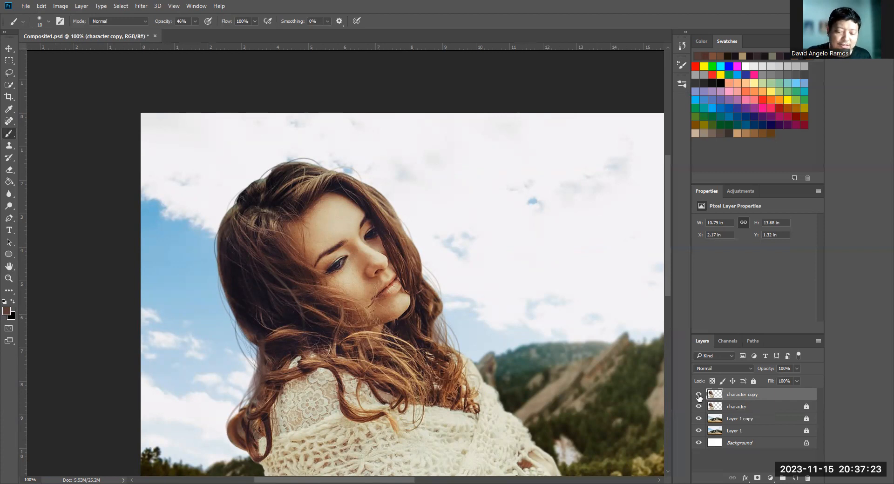
- Toggle the character copy layer's visibility to compare the painted strands with the original cut-out
left_click(699, 395)
left_click(699, 395)
left_click(699, 396)
left_click(700, 395)
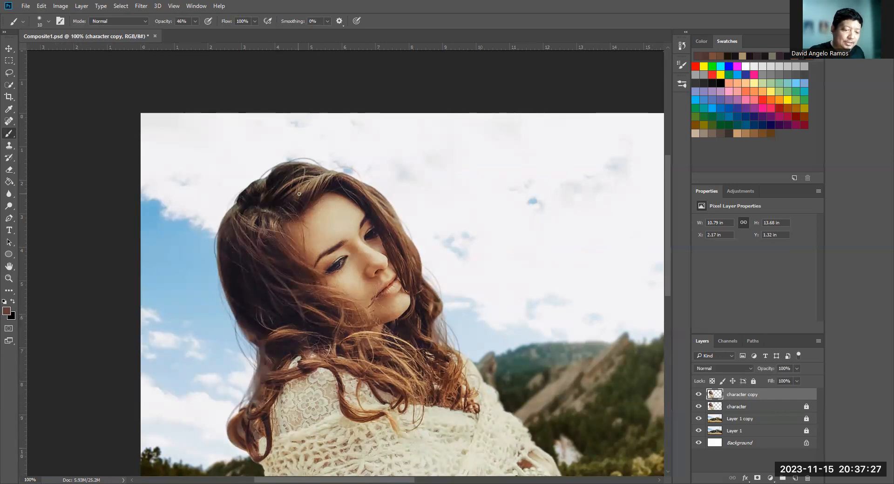
- Choose a light grey foreground colour and paint thin highlight strands through the hair swept above the forehead
key("z")
left_click(301, 192)
left_click(7, 311)
left_click(509, 283)
left_click(708, 236)
key("b")
key("[")
key("[")
key("[")
mouse_move(301, 209)
left_mouse_down()
mouse_move(327, 169)
mouse_move(299, 232)
mouse_move(334, 174)
mouse_move(323, 196)
mouse_move(334, 176)
mouse_move(328, 209)
mouse_move(362, 169)
left_mouse_up()
key("[")
key("[")
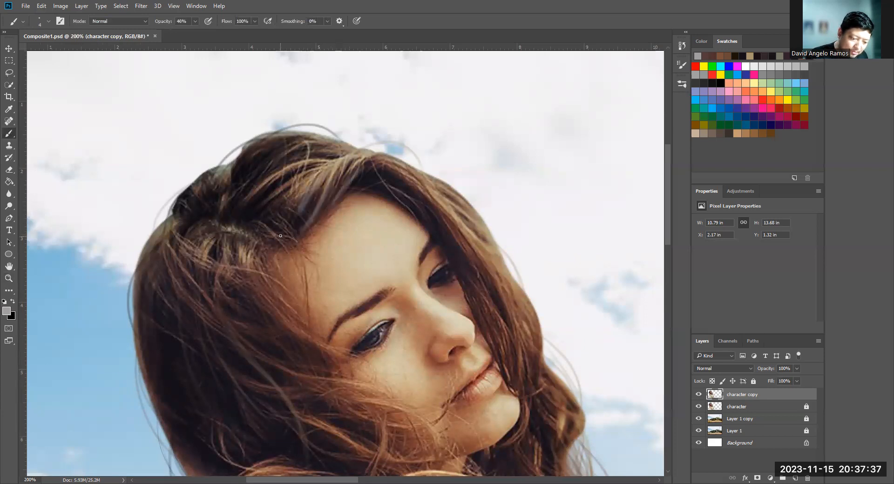
- Paint grey highlight strands down the hairline beside the temple and add more above the forehead
key("bracketleft")
left_click_drag(257, 250, 301, 310)
mouse_move(259, 252)
left_mouse_down()
mouse_move(297, 326)
mouse_move(281, 319)
left_mouse_up()
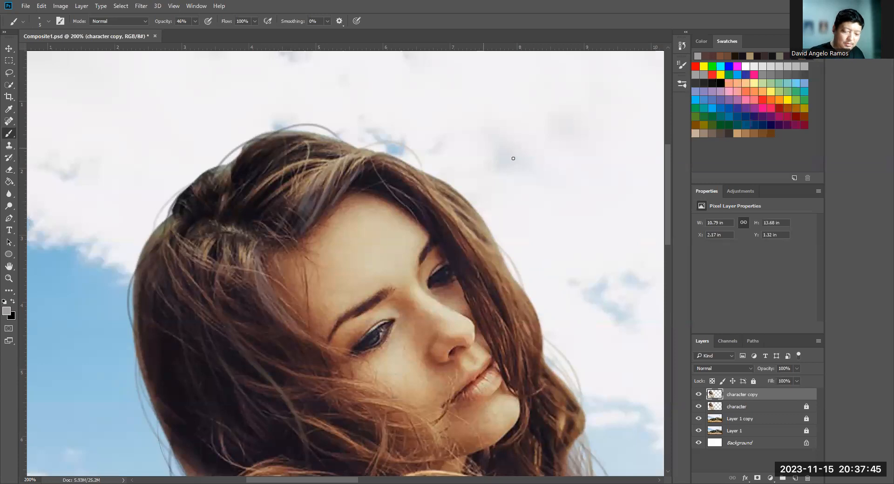
left_click_drag(365, 169, 329, 200)
left_click_drag(352, 163, 336, 188)
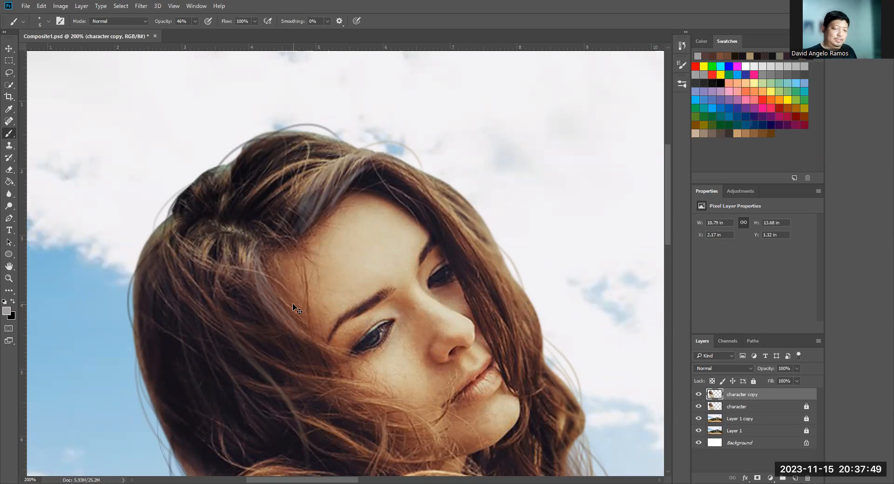
- Sample a light tan from the hair and paint strands with a smaller brush along the outer face-side edge
key("ctrl+minus")
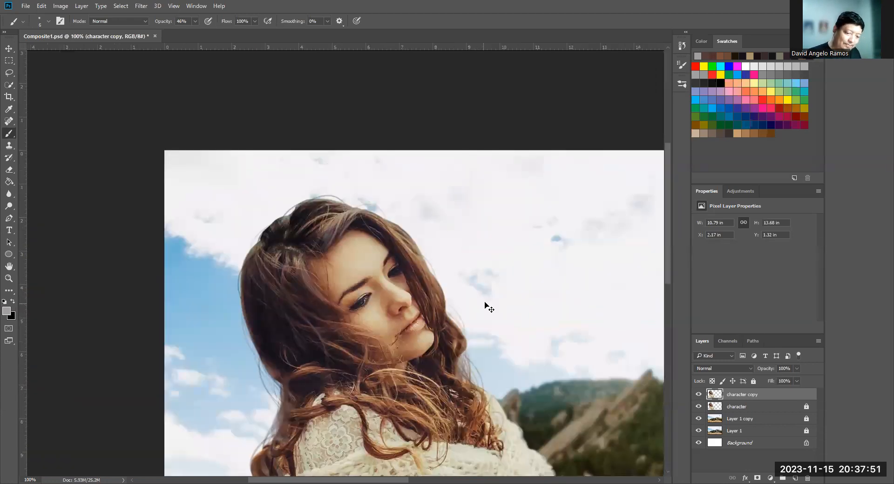
key("ctrl+plus")
left_click_drag(485, 219, 514, 264)
key("bracketleft")
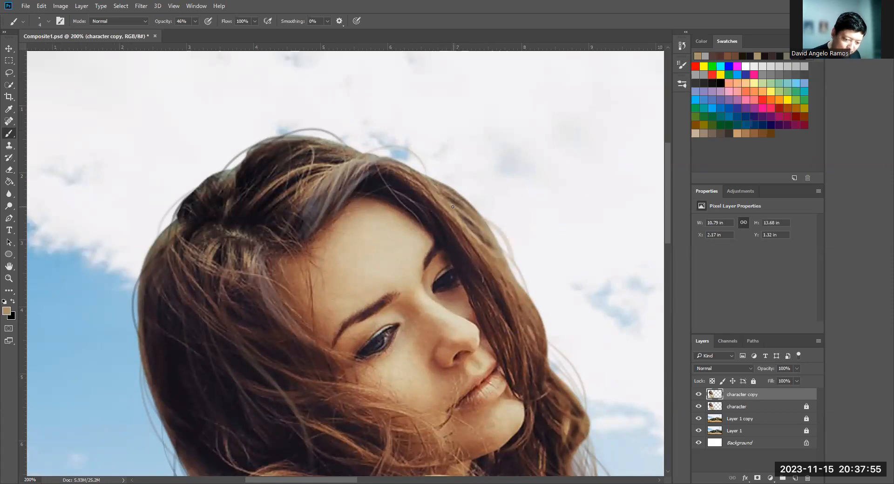
left_click_drag(453, 206, 503, 249)
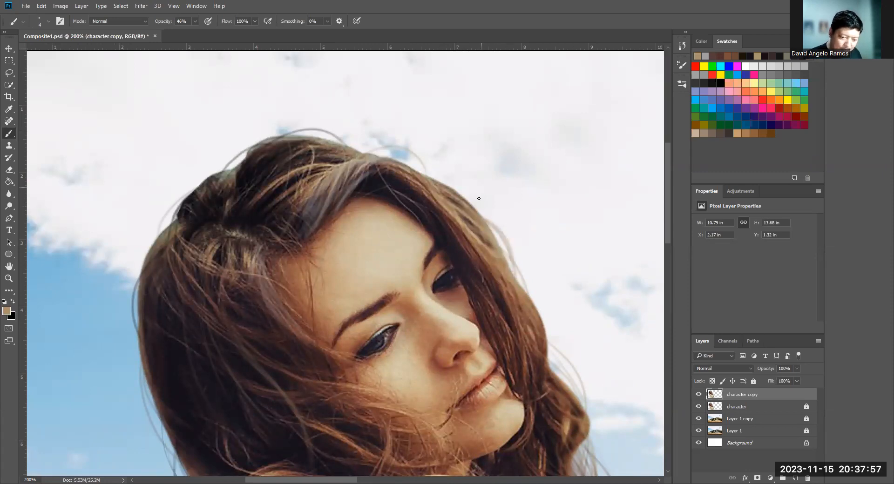
mouse_move(480, 219)
left_mouse_down()
mouse_move(530, 296)
mouse_move(547, 346)
left_mouse_up()
- Paint dark brown and light tan strands, sampled from the hair, down the face-side lock at 100% brush opacity
left_click(459, 236, "alt")
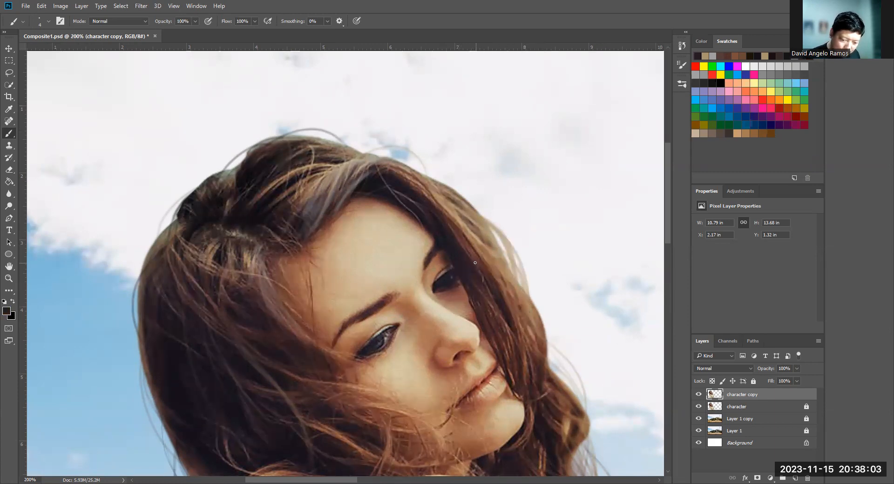
left_click(464, 250, "alt")
left_click_drag(503, 287, 559, 382)
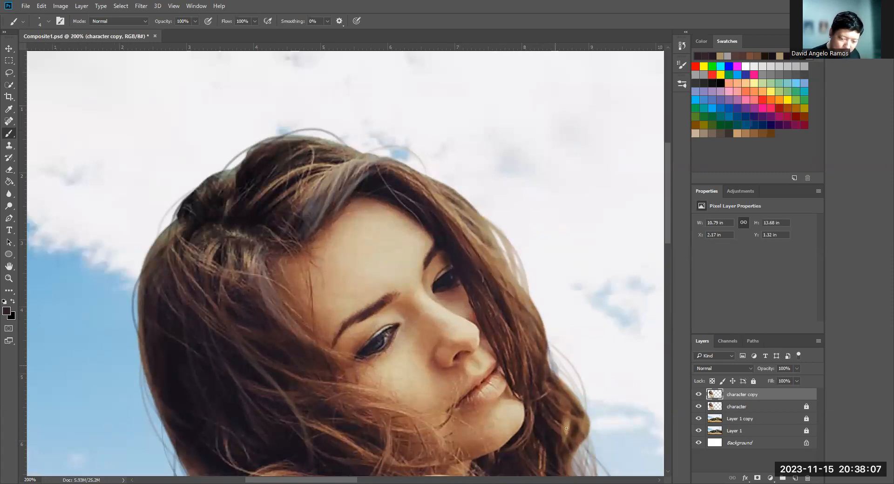
left_click(524, 302, "alt")
left_click_drag(520, 303, 535, 406)
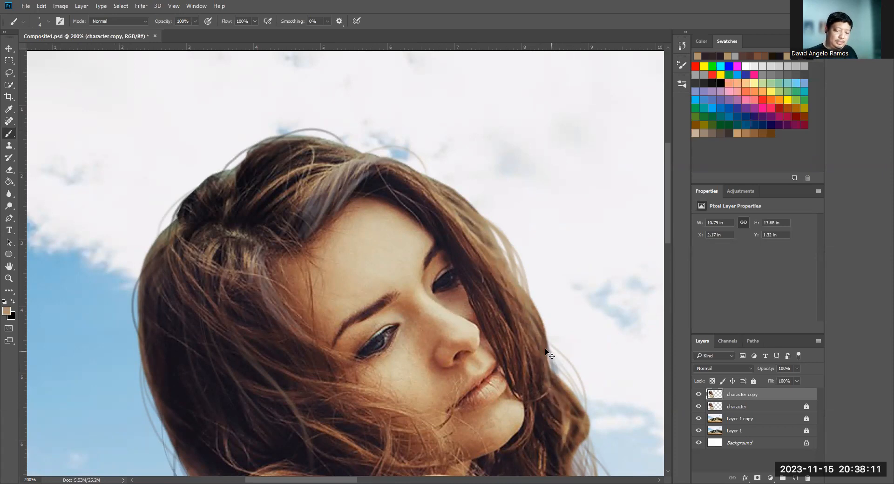
- Sample a dark reddish brown and paint flyaway strands along the face-side edge and the back of the hair near the nape
key("ctrl+minus")
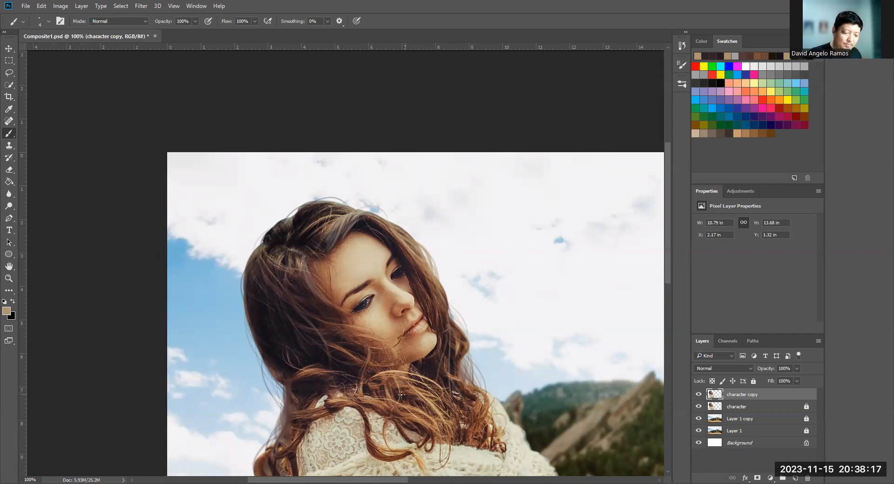
left_click(363, 413, "alt")
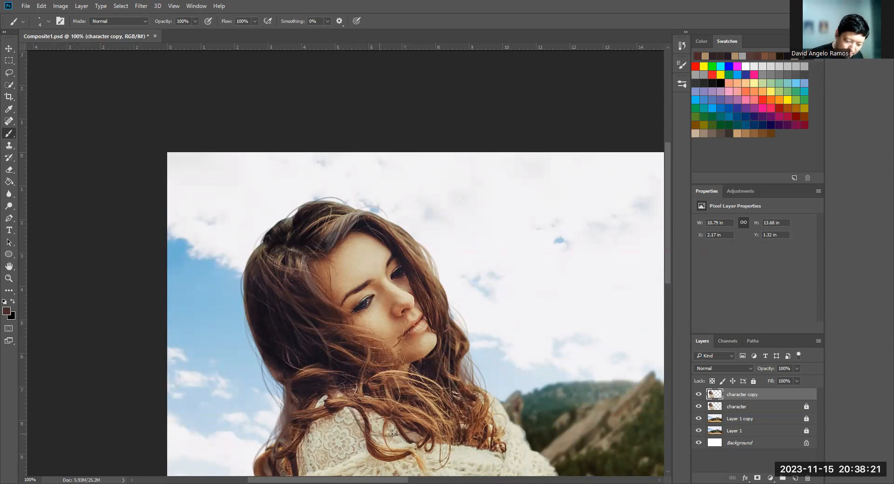
mouse_move(426, 269)
left_mouse_down()
mouse_move(458, 306)
mouse_move(454, 321)
left_mouse_up()
left_click_drag(449, 292, 453, 322)
left_click_drag(266, 337, 284, 406)
left_click_drag(268, 368, 294, 408)
left_click_drag(260, 347, 283, 440)
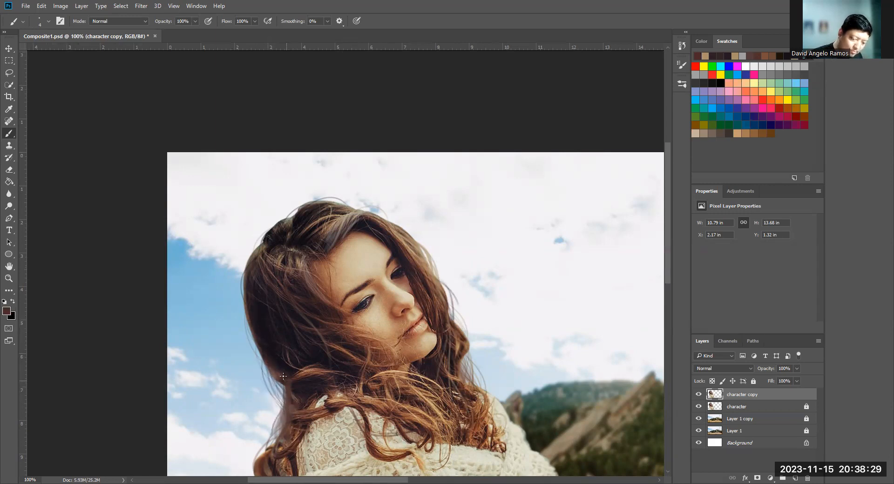
- Inspect the whole composite and the hair up close, toggling the character copy layer to compare before and after
key("ctrl+minus")
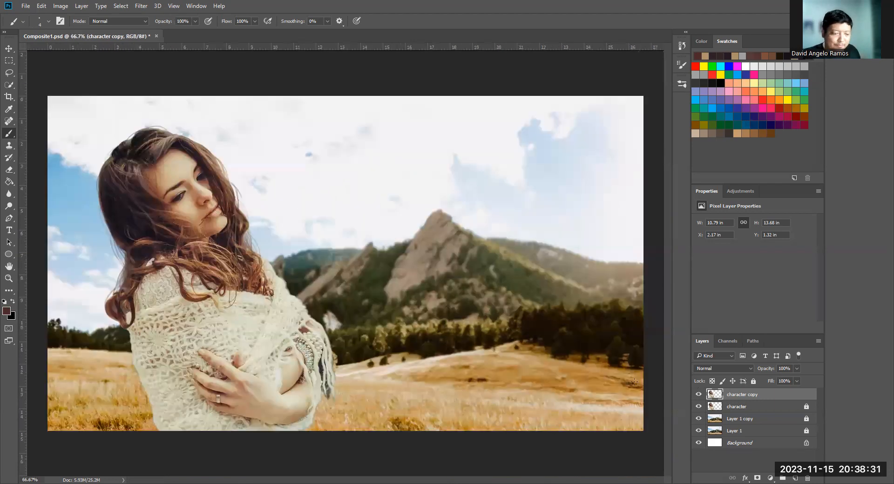
key("ctrl+plus")
left_click_drag(356, 268, 482, 325)
left_click(361, 297, "ctrl")
left_click_drag(361, 296, 580, 367)
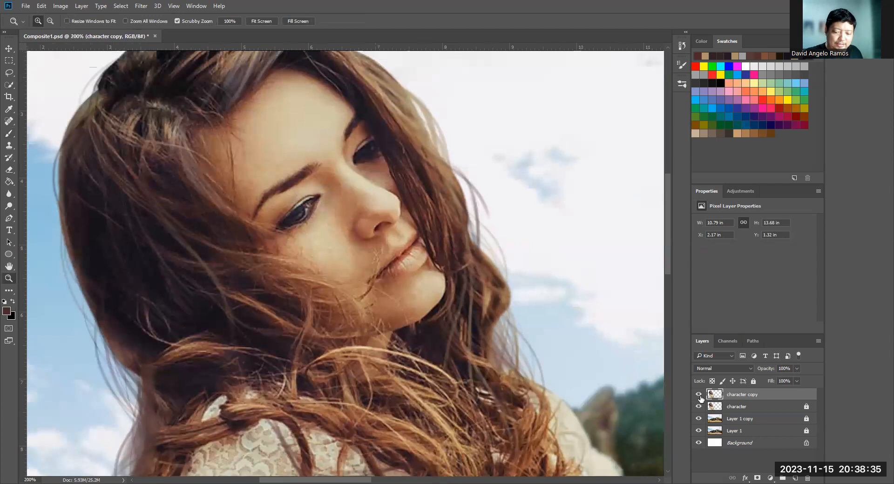
left_click(699, 396)
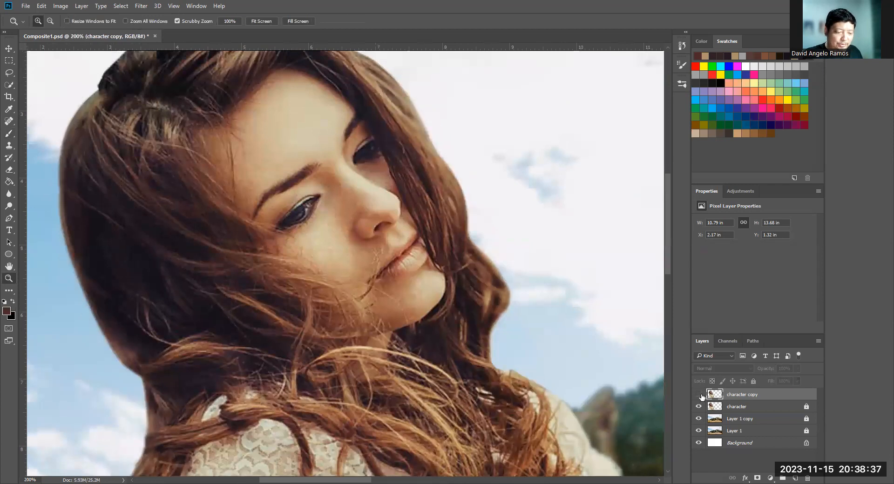
left_click(700, 396)
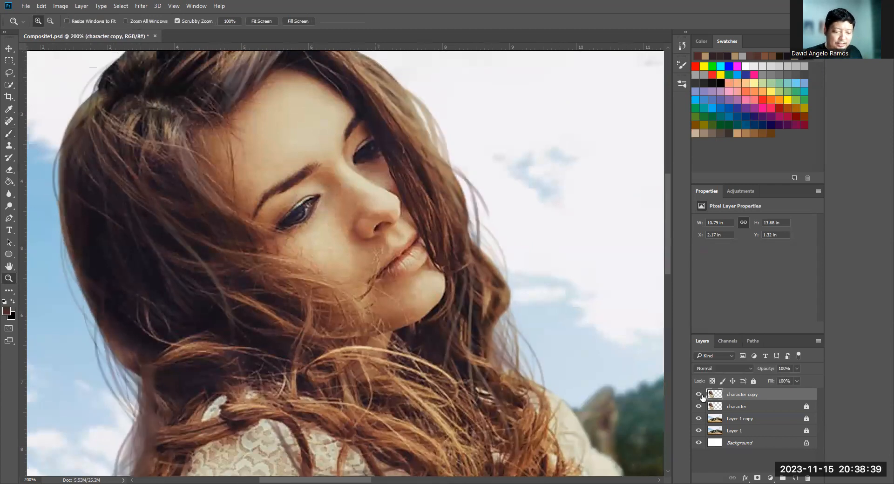
- Sample dark browns near the nape and paint strands over the faded hair edge behind the shoulder
left_click_drag(151, 396, 153, 404)
key("b")
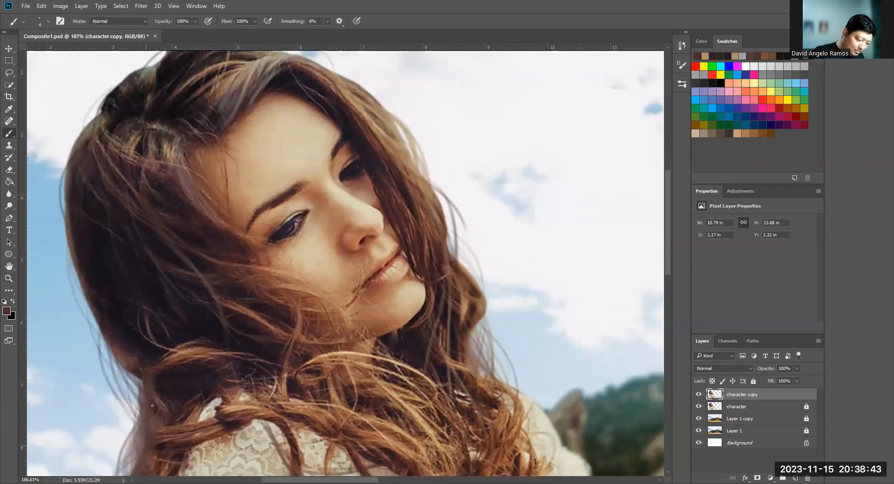
left_click(161, 382, "alt")
left_click(155, 422, "alt")
left_click_drag(157, 430, 153, 411)
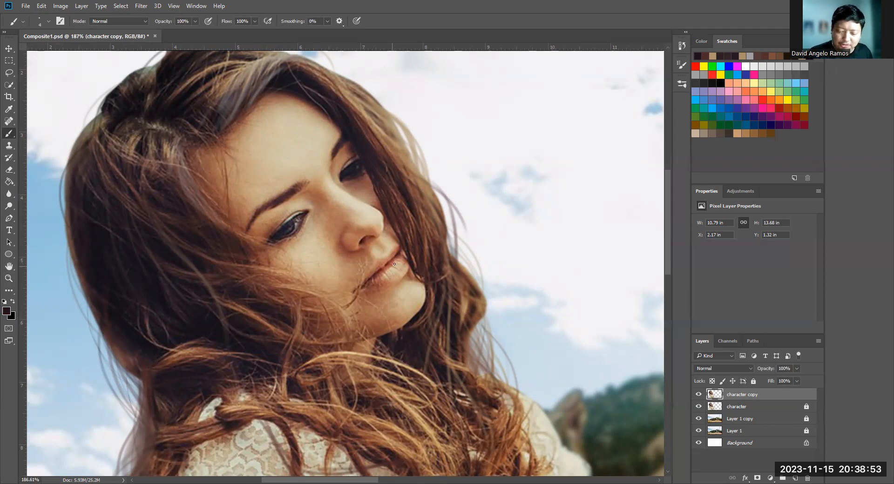
- Set the foreground colour to red d54039 and the brush opacity to 28%
left_click(6, 311)
left_click(642, 319)
left_click_drag(641, 331, 641, 355)
mouse_move(596, 294)
left_mouse_down()
mouse_move(576, 289)
mouse_move(594, 259)
left_mouse_up()
left_click(644, 357)
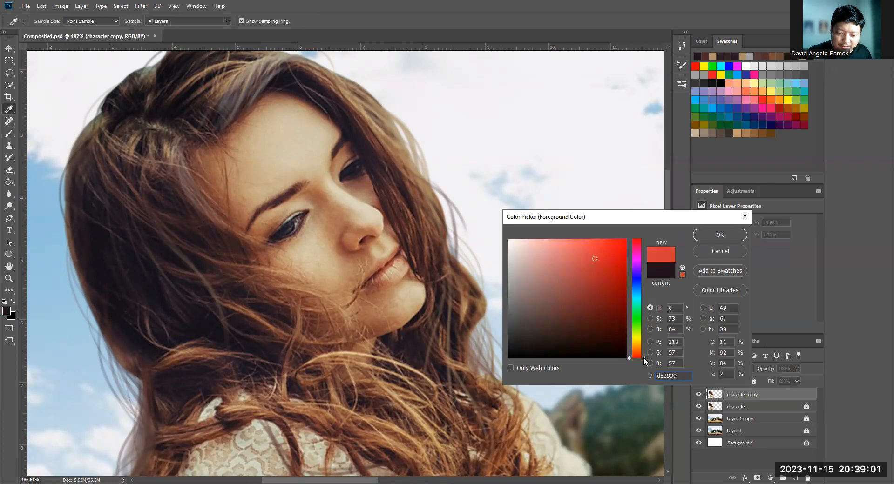
left_click(700, 238)
key("b")
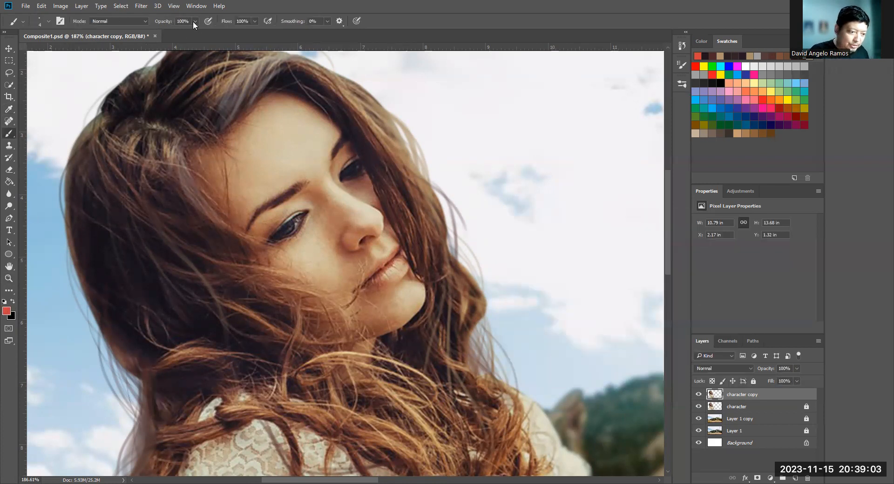
left_click_drag(188, 33, 166, 38)
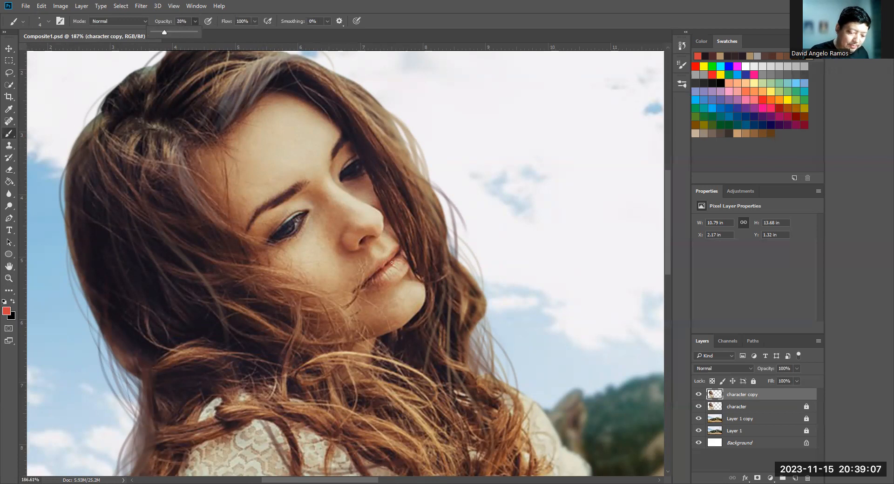
- Enlarge the brush to about 7 px and tint the woman's lips with the red
left_click(382, 275)
key("bracketright")
key("bracketright")
key("bracketright")
key("bracketright")
key("bracketright")
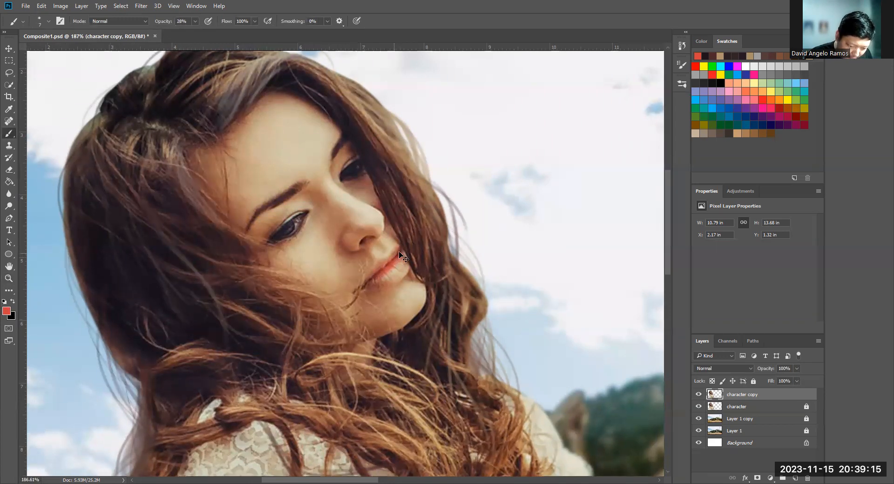
key("ctrl+plus")
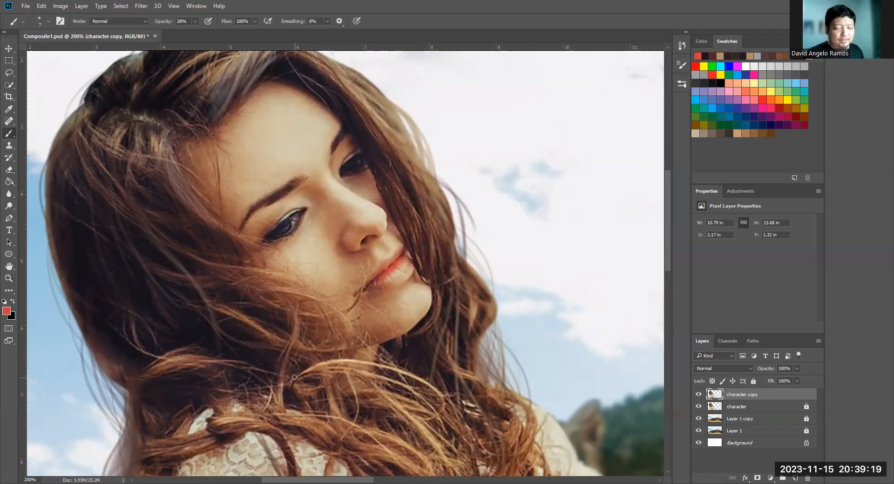
- Set the foreground colour to pale yellow e5ed8e for painting highlights
left_click(7, 311)
left_click_drag(644, 353, 643, 336)
left_click_drag(586, 266, 555, 248)
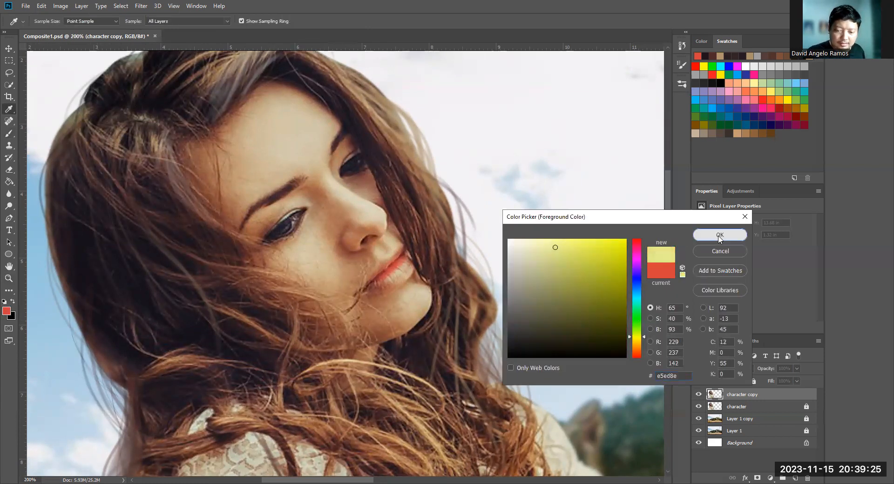
left_click(720, 235)
key("b")
- Paint pale yellow highlights on the woman's forehead and face, resizing the brush as needed
key("]")
key("]")
key("]")
key("]")
key("]")
key("]")
mouse_move(286, 99)
left_mouse_down()
mouse_move(313, 113)
mouse_move(296, 99)
mouse_move(308, 118)
mouse_move(305, 143)
mouse_move(287, 103)
mouse_move(301, 110)
mouse_move(272, 117)
mouse_move(276, 97)
left_mouse_up()
key("[")
key("[")
key("[")
key("[")
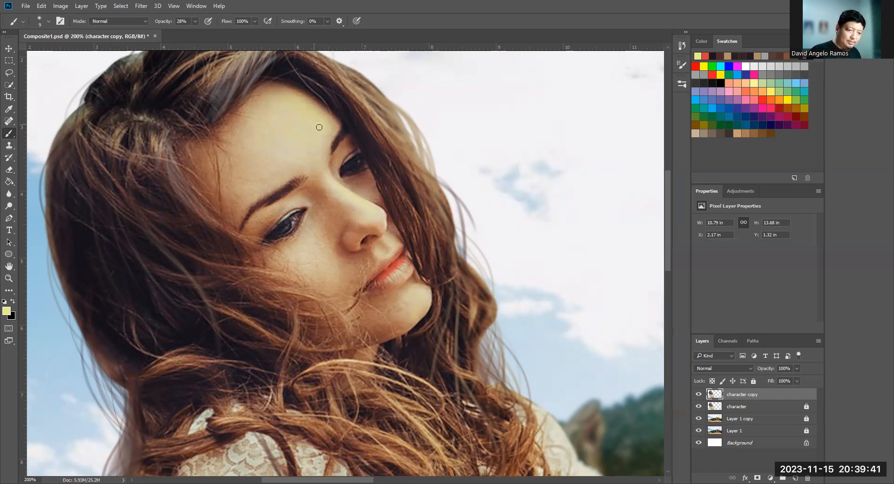
- Toggle the character copy layer's visibility repeatedly to compare the painted hair, lips and skin with the original
left_click(699, 394)
left_click(699, 395)
left_click(700, 395)
left_click(699, 395)
left_click(699, 394)
left_click(699, 395)
left_click(699, 394)
left_click(699, 394)
left_click(699, 394)
left_click(699, 395)
left_click(699, 395)
left_click(699, 394)
left_click(699, 395)
left_click(699, 394)
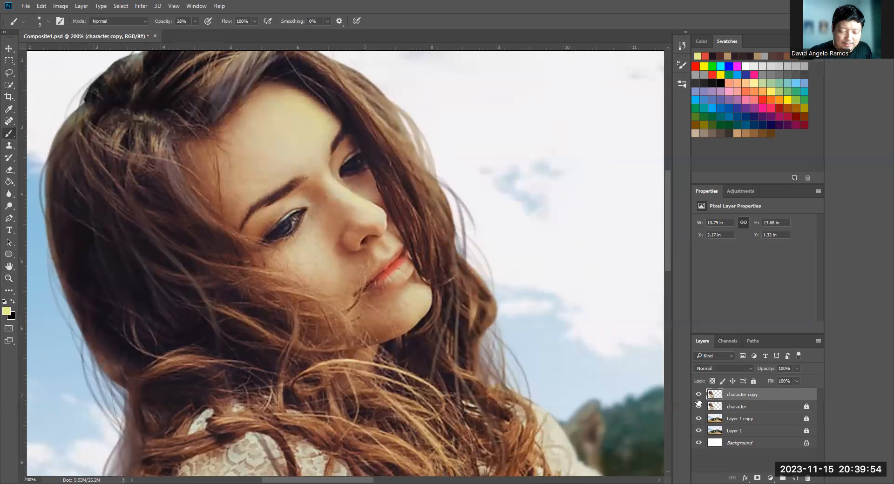
- Sample the lip red, darken it to 571f1a as the foreground colour, and set the brush opacity to 100%
left_click(7, 313)
left_click(398, 268)
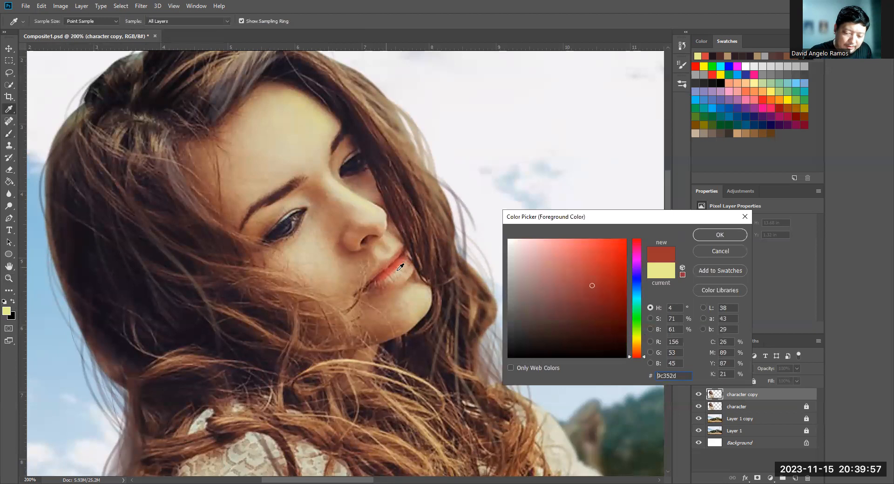
left_click_drag(594, 289, 590, 318)
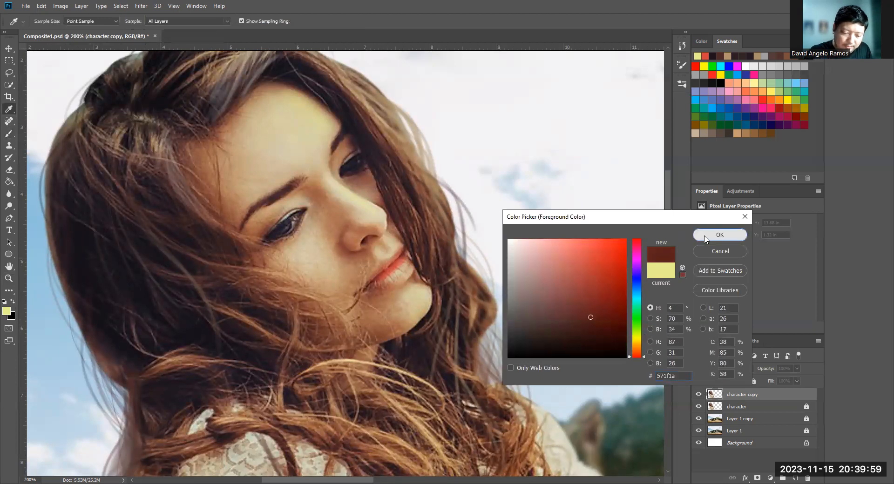
left_click(704, 237)
key("b")
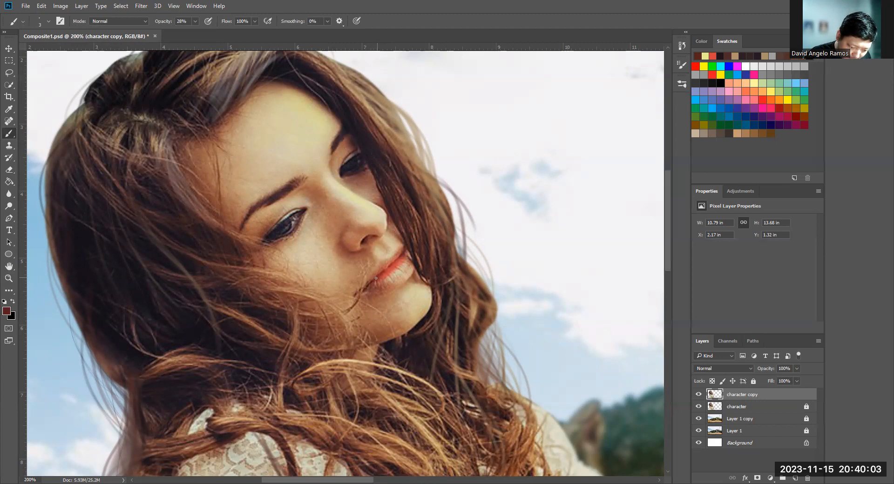
key("0")
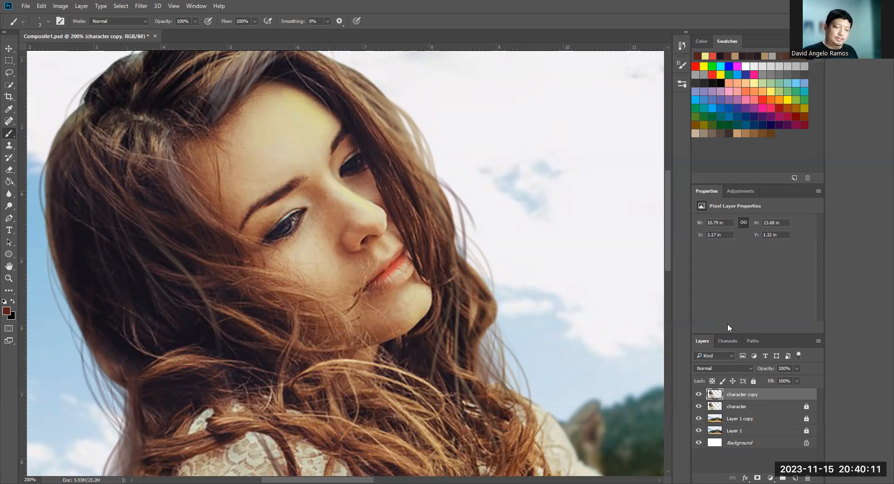
- Toggle the character copy layer's visibility to compare the retouched face and hair with the original, viewing the wider composite
left_click(699, 395)
left_click(700, 395)
left_click(700, 395)
left_click(699, 395)
key("ctrl+minus")
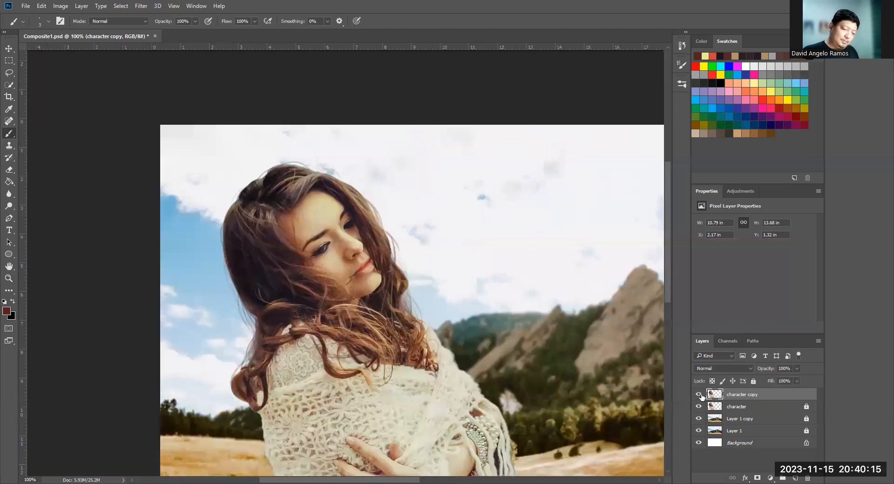
key("ctrl+minus")
- Paint soft peach-pink highlights on the woman's lower lip with the Brush at 20% opacity
key("ctrl+plus")
key("ctrl+plus")
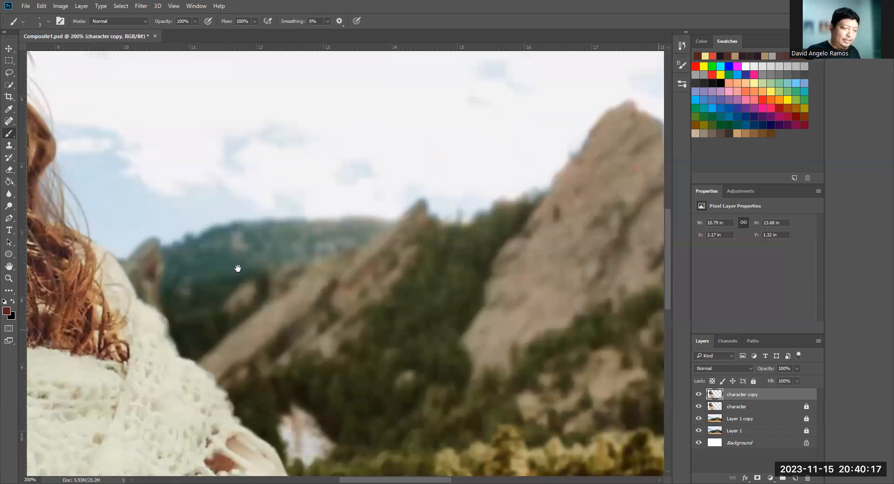
left_click_drag(237, 268, 479, 329)
left_click(316, 227)
key("b")
left_click(303, 225, "alt")
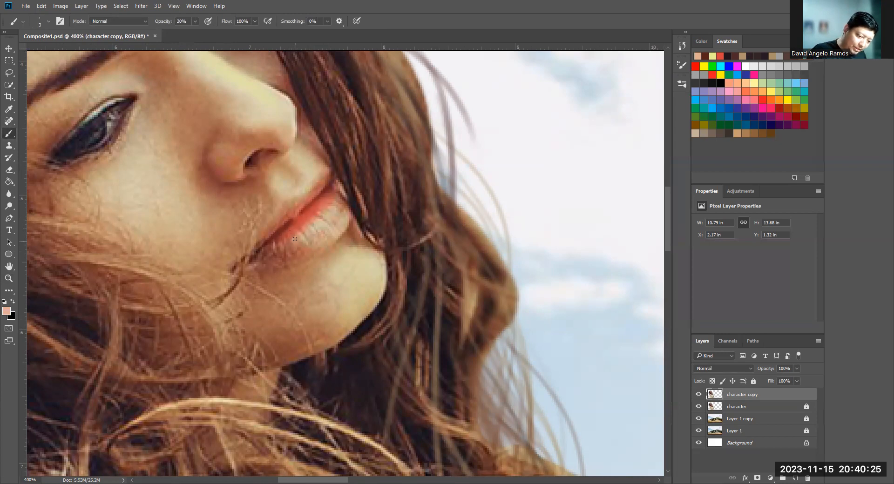
scroll(360, 251, "down", 5)
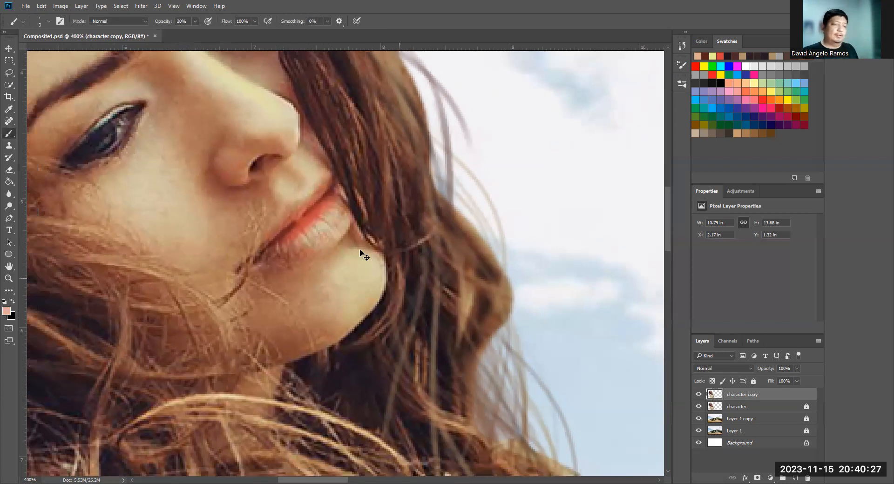
scroll(360, 250, "up", 3)
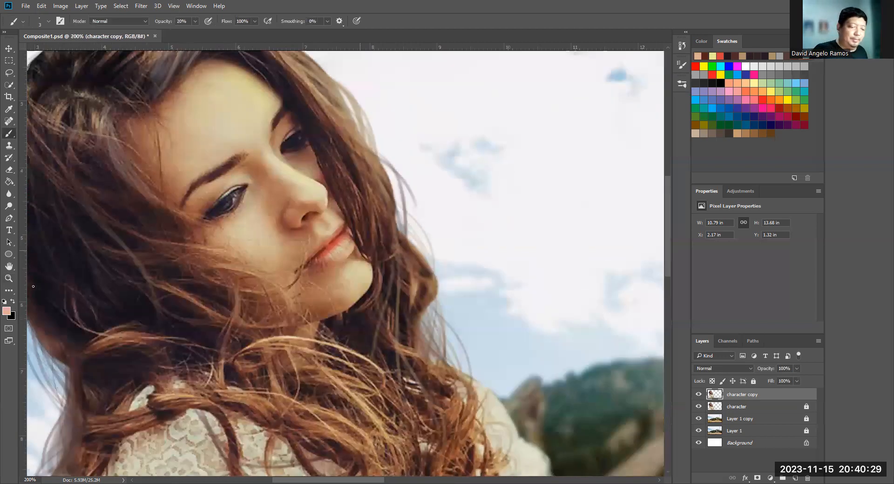
- Set the foreground colour to brown 754835 and enlarge the brush for softly shading the woman's face
left_click(8, 313)
left_click(220, 229)
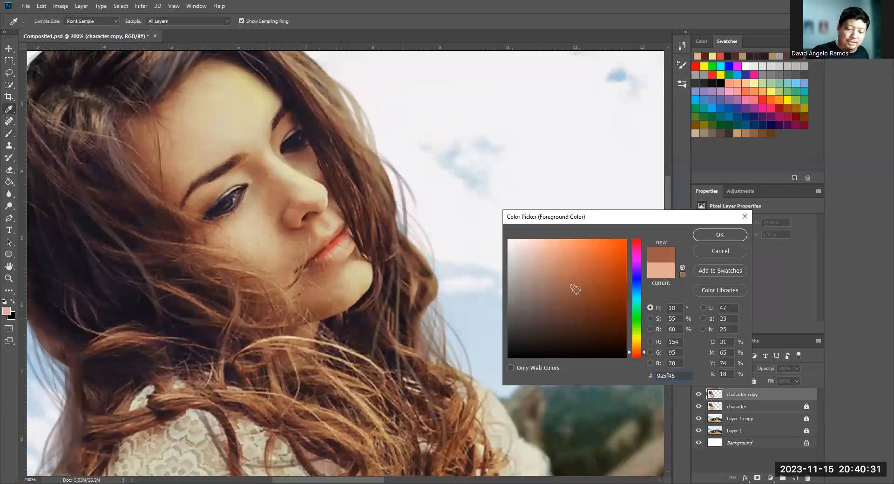
left_click_drag(576, 291, 572, 304)
left_click(720, 235)
key("b")
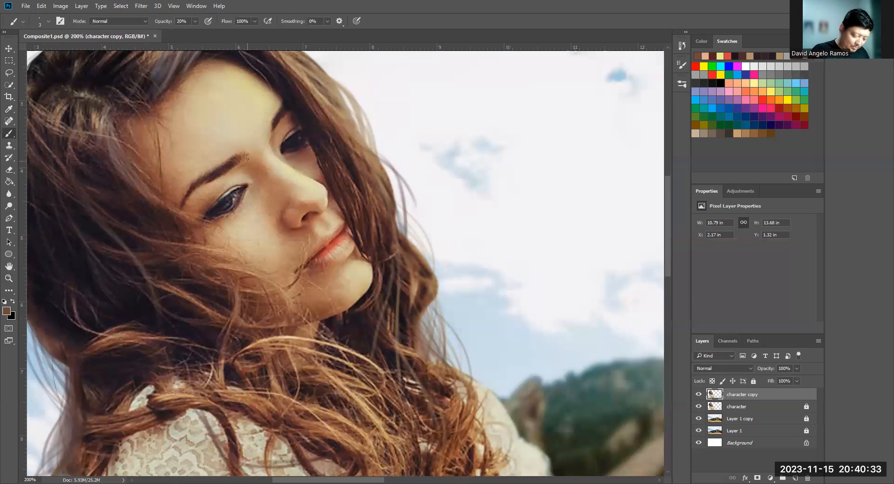
key("bracketright")
key("bracketright")
key("bracketright")
key("bracketright")
key("bracketright")
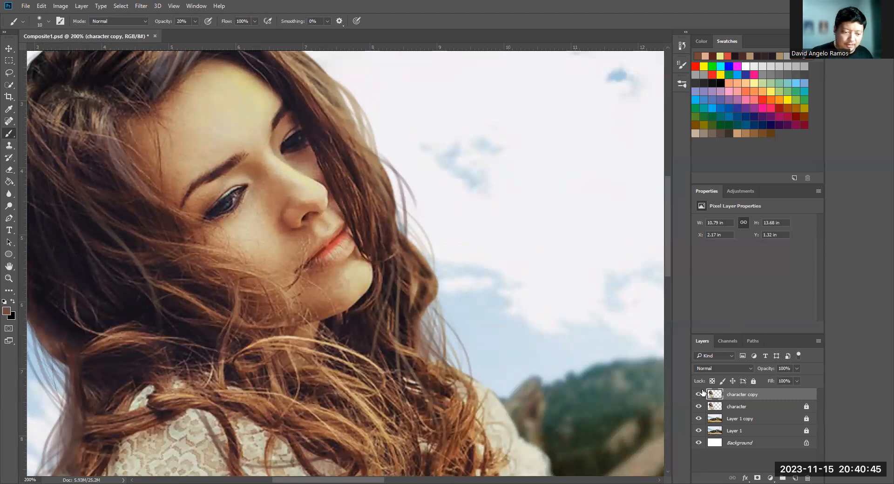
- Change the foreground colour to a light yellow for brushing highlights around the woman's eyes and forehead
left_click(8, 313)
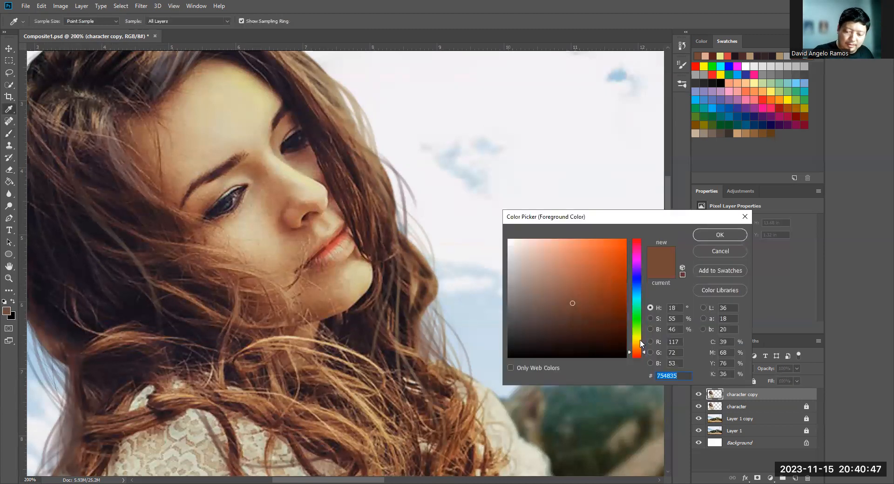
left_click(638, 339)
left_click_drag(638, 339, 637, 341)
left_click_drag(560, 254, 553, 246)
left_click(710, 235)
key("b")
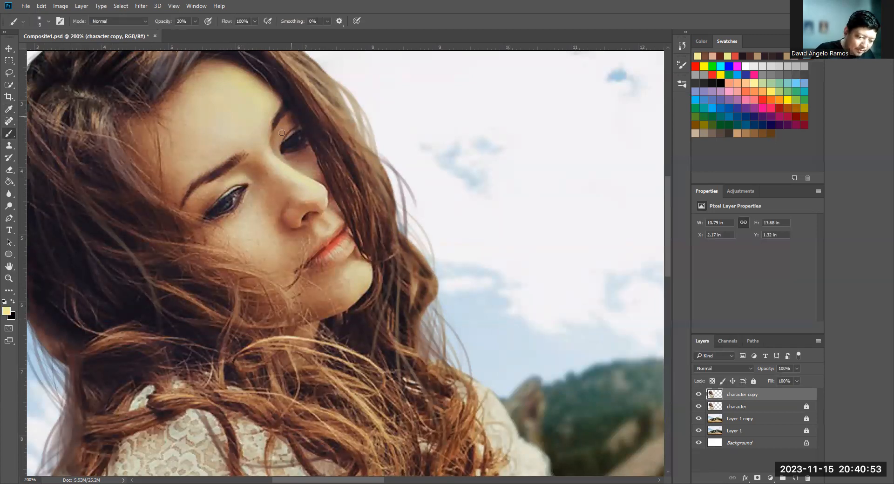
- Toggle the character copy layer on and off to compare the face shading, and review the whole composite at 100%
left_click(699, 395)
left_click(700, 395)
left_click(703, 395)
left_click(702, 395)
left_click(702, 396)
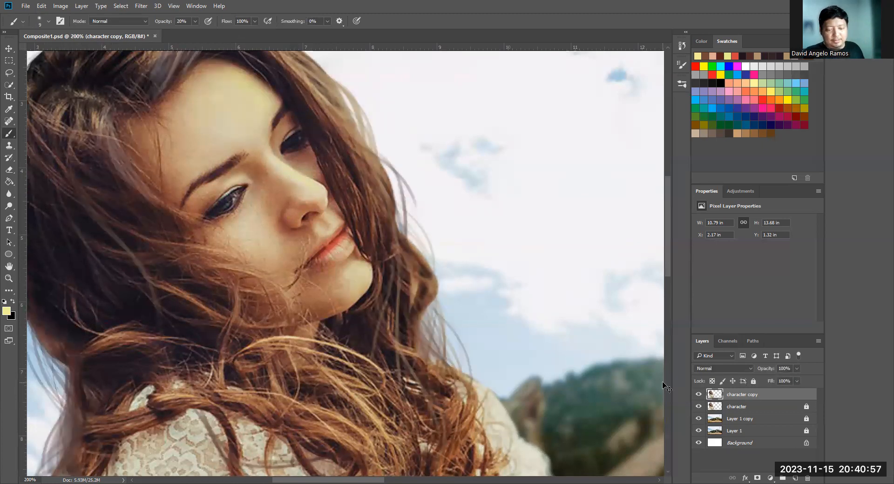
key("ctrl+0")
key("ctrl+1")
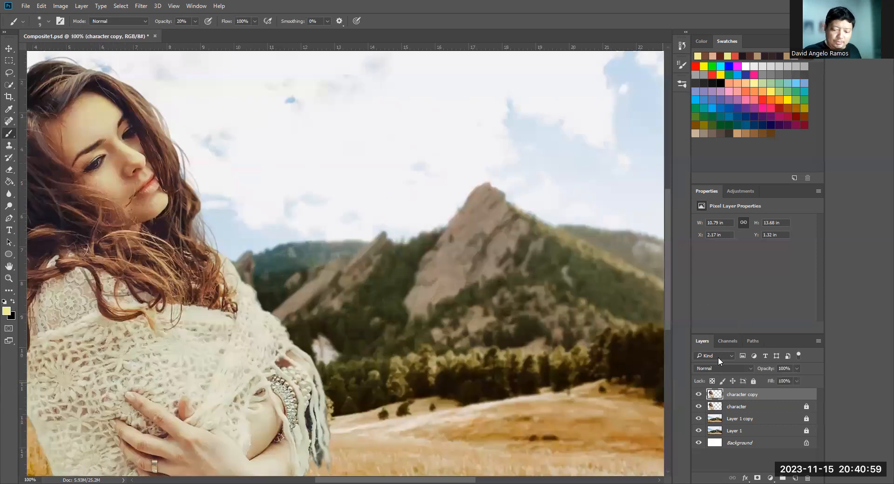
- Using a cream colour matching the shawl and a small brush at 100% opacity, paint loose yarn loops along the shawl's shoulder edge beside the mountains
left_click(271, 312, "ctrl")
mouse_move(239, 280)
left_mouse_down()
mouse_move(292, 286)
mouse_move(344, 251)
mouse_move(373, 291)
left_mouse_up()
key("bracketleft")
key("bracketleft")
key("bracketleft")
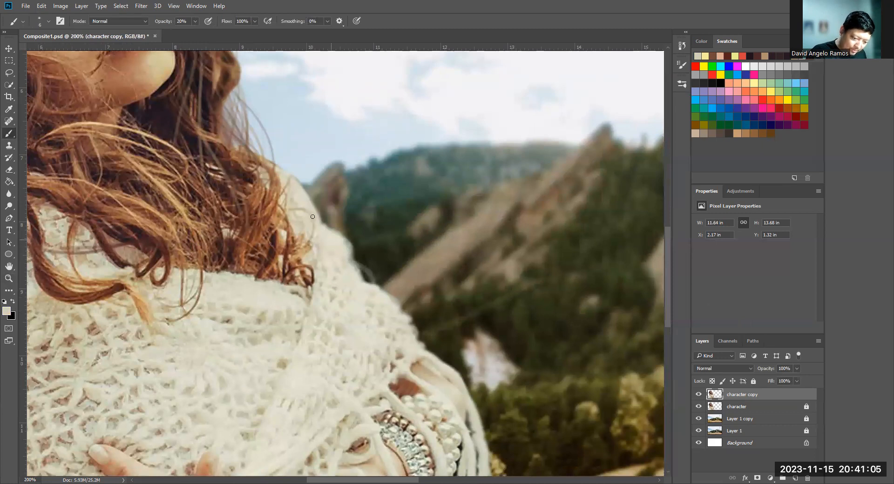
key("bracketright")
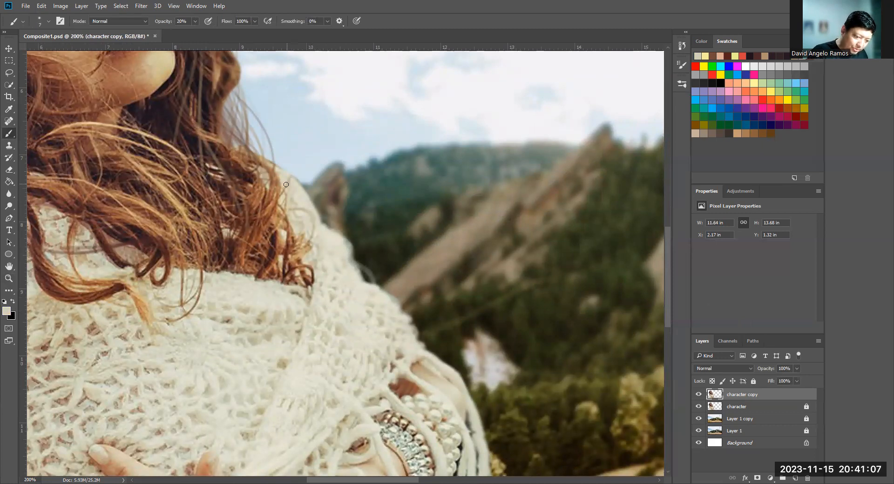
key("0")
mouse_move(363, 279)
left_mouse_down()
mouse_move(407, 315)
mouse_move(386, 291)
mouse_move(382, 303)
mouse_move(312, 201)
mouse_move(366, 281)
mouse_move(406, 306)
mouse_move(412, 332)
mouse_move(370, 294)
mouse_move(375, 275)
mouse_move(361, 259)
mouse_move(391, 303)
left_mouse_up()
left_click_drag(302, 184, 311, 199)
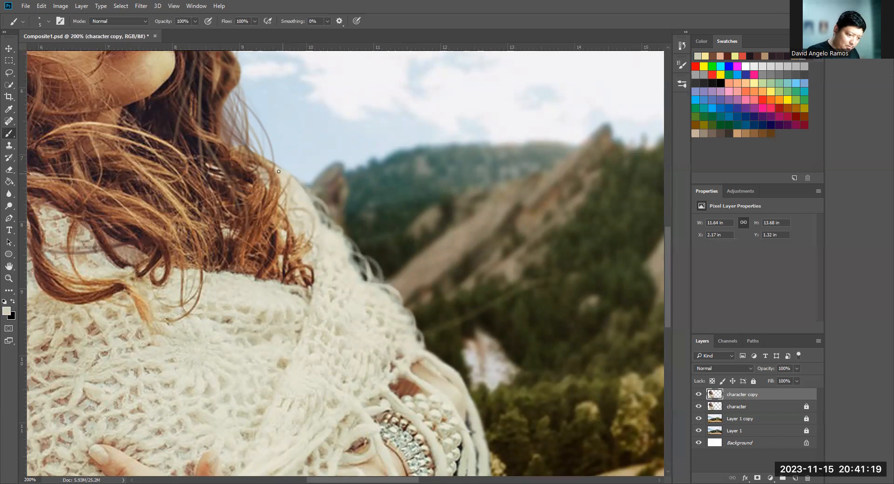
- Paint cream yarn strands along the shawl's hanging fringe and outer edge beside the bracelets and forearm
scroll(512, 247, "down", 5)
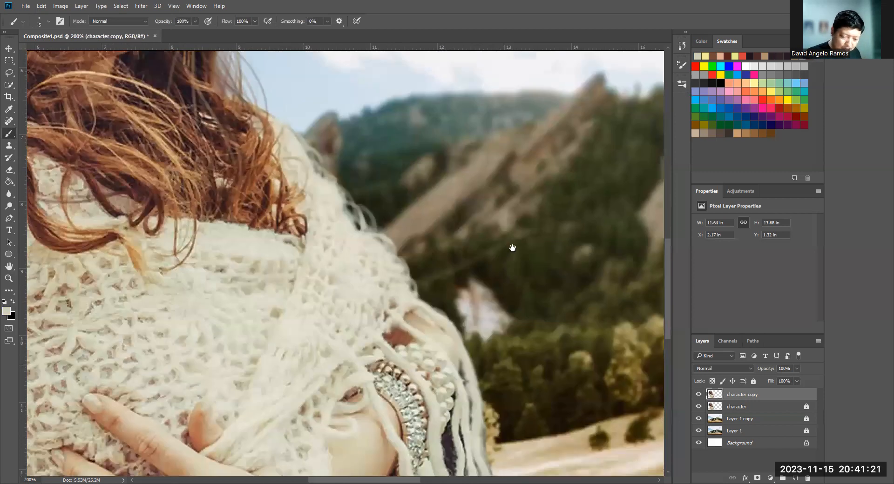
left_click_drag(491, 336, 490, 378)
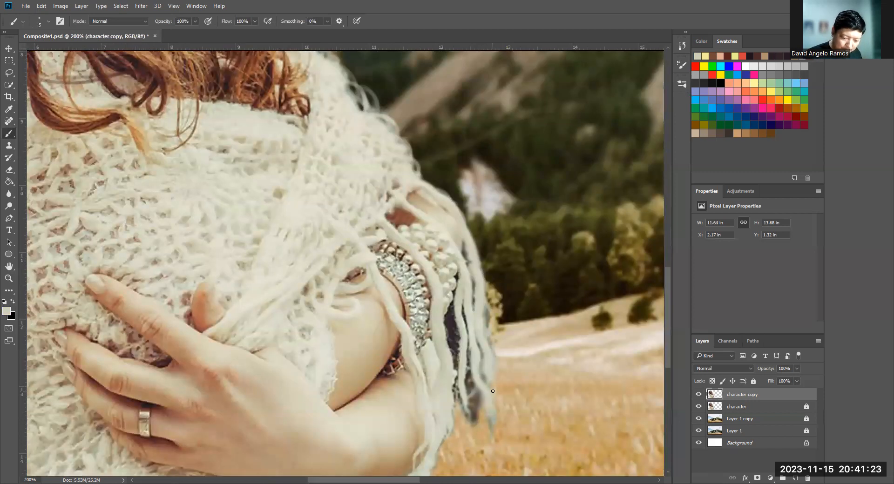
mouse_move(483, 408)
left_mouse_down()
mouse_move(450, 438)
mouse_move(436, 471)
mouse_move(437, 458)
left_mouse_up()
mouse_move(458, 389)
left_mouse_down()
mouse_move(469, 416)
mouse_move(488, 394)
mouse_move(468, 413)
left_mouse_up()
mouse_move(473, 249)
left_mouse_down()
mouse_move(490, 294)
mouse_move(484, 261)
left_mouse_up()
mouse_move(459, 209)
left_mouse_down()
mouse_move(475, 243)
mouse_move(426, 180)
left_mouse_up()
key("ctrl+minus")
key("ctrl+minus")
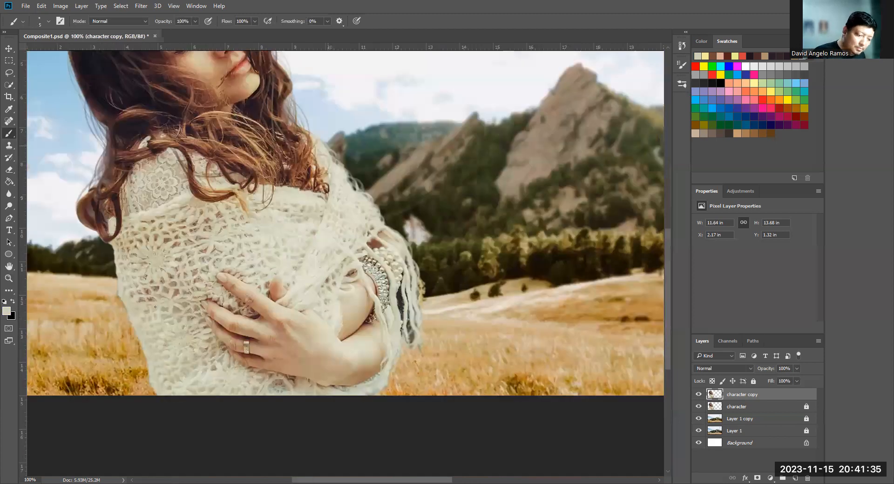
- Paint loose cream threads along the shawl's lower edge against the grass, on the side of the fingertips
scroll(146, 358, "up", 2)
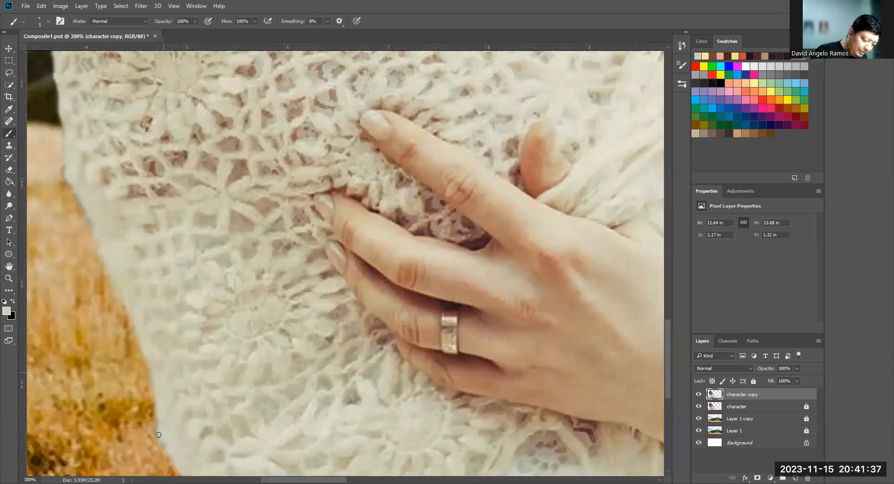
mouse_move(157, 435)
left_mouse_down()
mouse_move(151, 368)
mouse_move(174, 473)
left_mouse_up()
mouse_move(152, 384)
left_mouse_down()
mouse_move(150, 322)
mouse_move(129, 335)
left_mouse_up()
mouse_move(114, 292)
left_mouse_down()
mouse_move(96, 247)
mouse_move(99, 266)
left_mouse_up()
left_click_drag(125, 315, 131, 353)
left_click_drag(79, 203, 85, 239)
left_click_drag(89, 214, 93, 235)
- Continue the loose yarn loops up the shawl's edge to the hair curl, using a darker beige for some strands
left_click_drag(174, 268, 287, 351)
left_click_drag(176, 243, 186, 274)
mouse_move(175, 197)
left_mouse_down()
mouse_move(162, 215)
mouse_move(174, 238)
left_mouse_up()
left_click_drag(168, 157, 170, 203)
left_click_drag(162, 131, 150, 92)
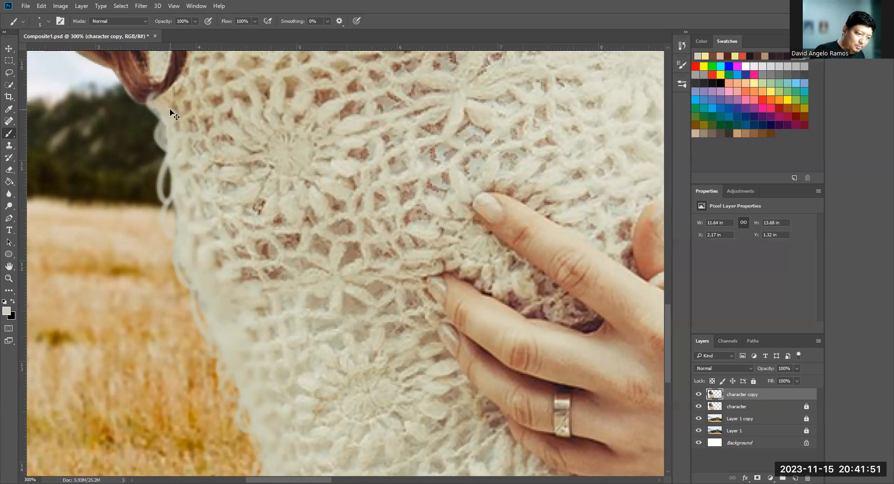
left_click(147, 92, "alt")
mouse_move(148, 97)
left_mouse_down()
mouse_move(164, 87)
mouse_move(161, 127)
left_mouse_up()
left_click(155, 106, "alt")
left_click_drag(172, 168, 179, 196)
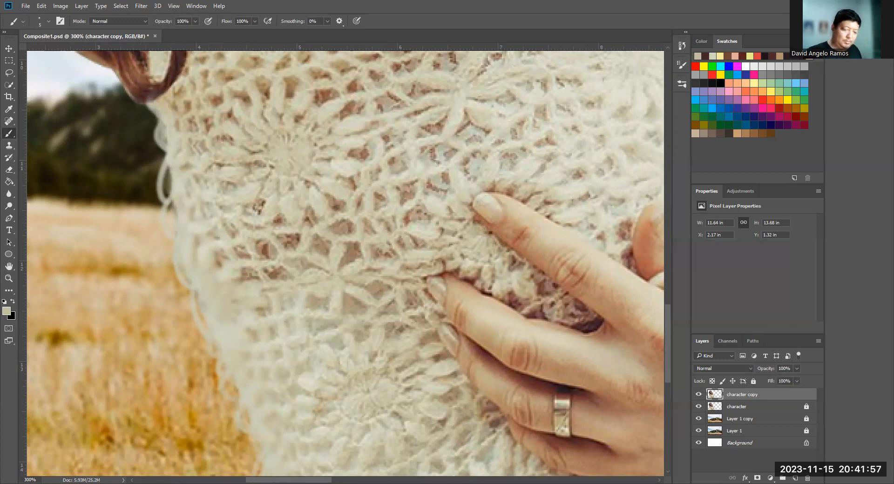
- Toggle the character copy layer to compare the painted shawl edges with the original, and examine the hand and fringe up close
key("ctrl+1")
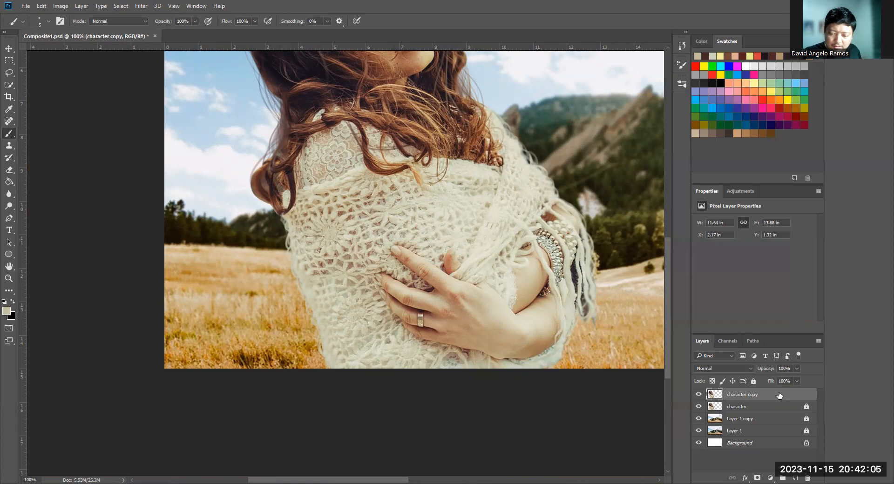
left_click_drag(564, 354, 489, 448)
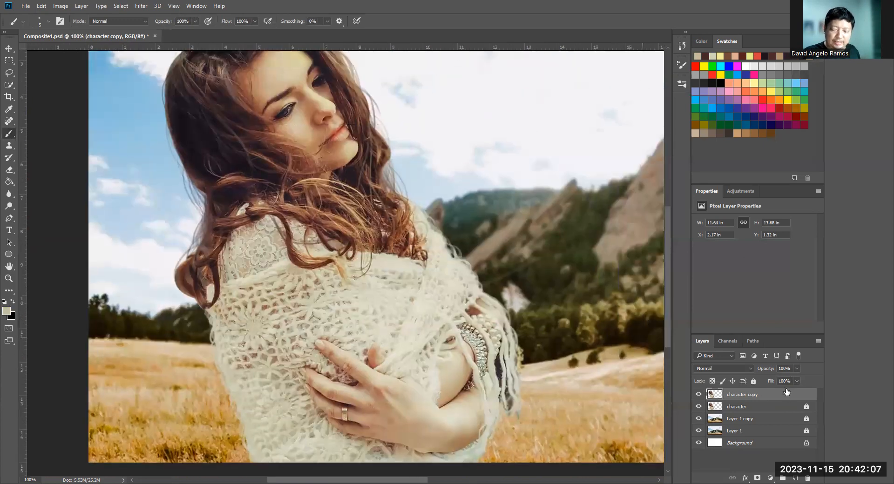
left_click(698, 395)
left_click(699, 395)
left_click(700, 395)
left_click(701, 394)
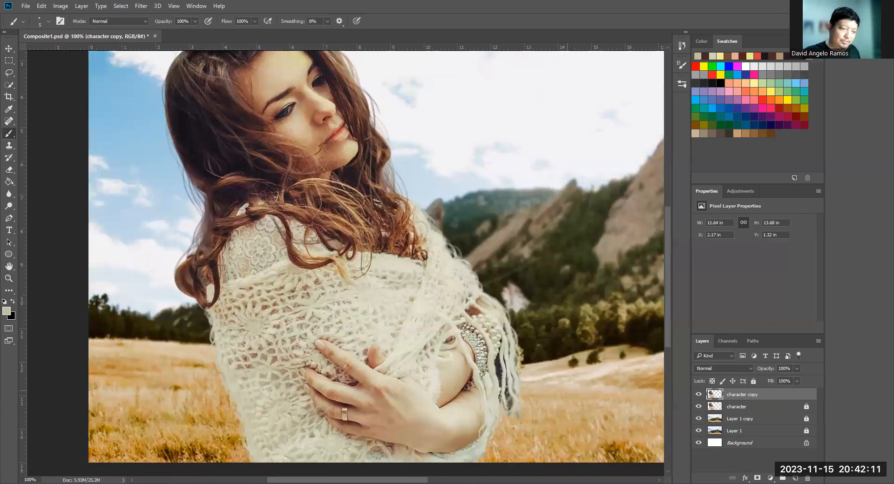
left_click_drag(588, 323, 560, 351)
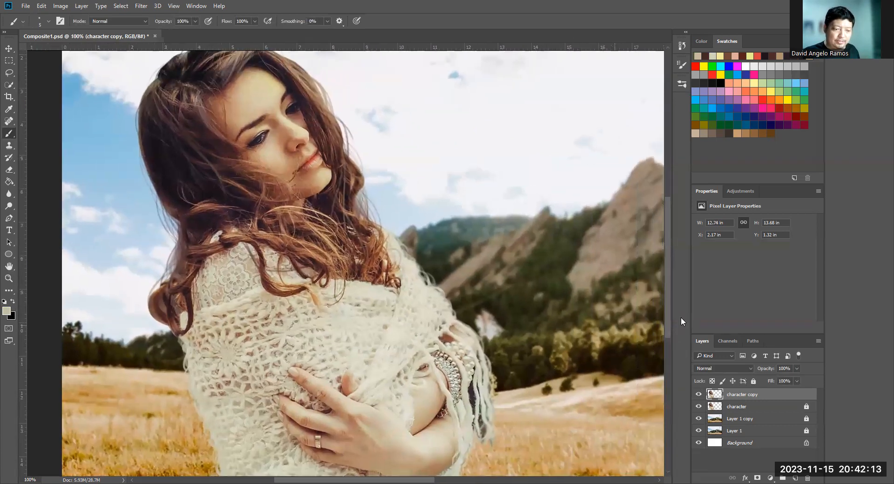
left_click(700, 394)
left_click(699, 394)
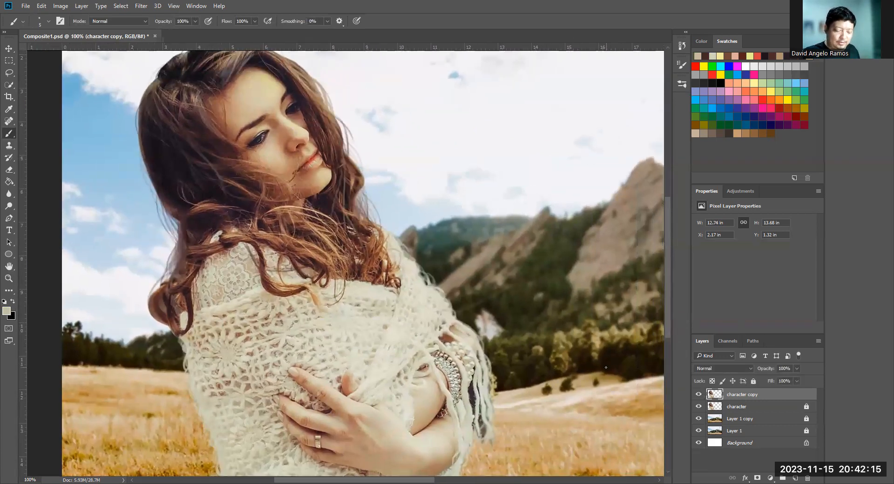
key("z")
left_click(416, 444)
left_click(411, 431)
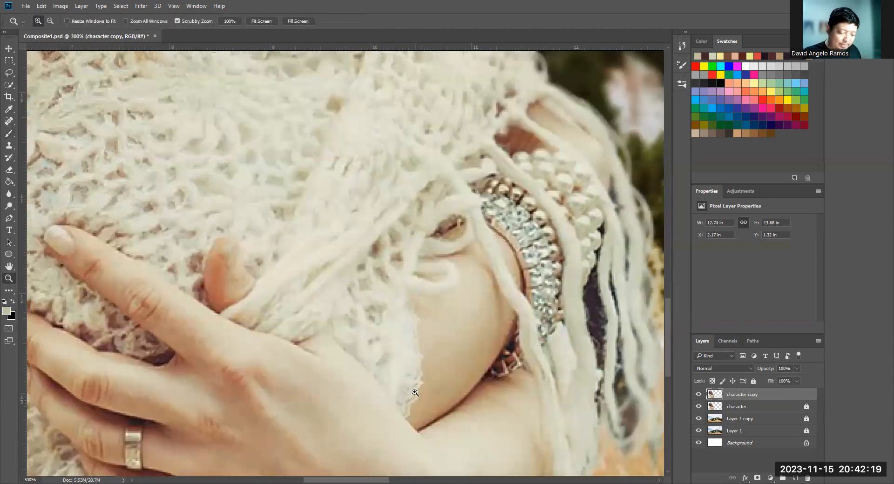
key("ctrl+minus")
key("ctrl+minus")
key("ctrl+minus")
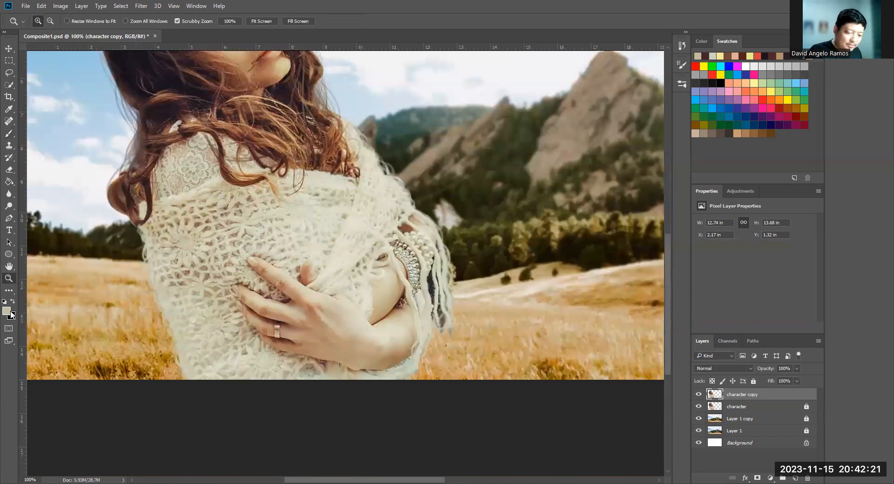
- Set the foreground colour to orange db7e46 for tinting the skin
left_click(6, 311)
left_click_drag(644, 340, 643, 340)
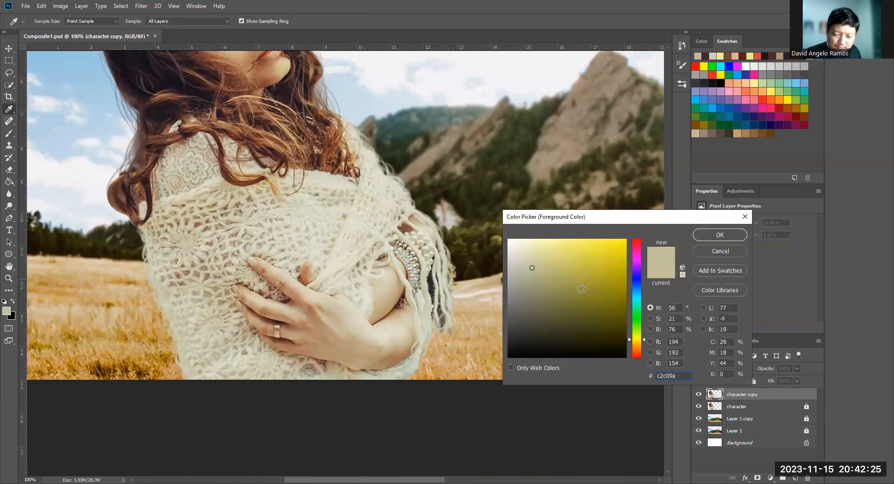
left_click(636, 260)
mouse_move(642, 274)
left_mouse_down()
mouse_move(644, 352)
mouse_move(633, 345)
mouse_move(644, 343)
left_mouse_up()
left_click_drag(573, 264, 576, 249)
mouse_move(643, 339)
left_mouse_down()
mouse_move(643, 266)
mouse_move(644, 351)
left_mouse_up()
left_click(584, 255)
left_click(589, 251)
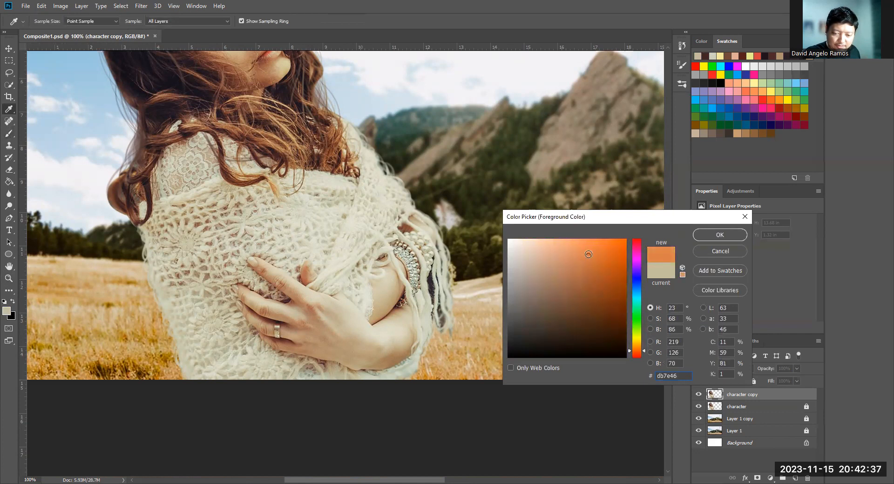
left_click(720, 236)
- Enlarge the brush, set its opacity to 35%, and paint a warm orange tint over the woman's hand and wrist
key("b")
scroll(363, 345, "up", 1)
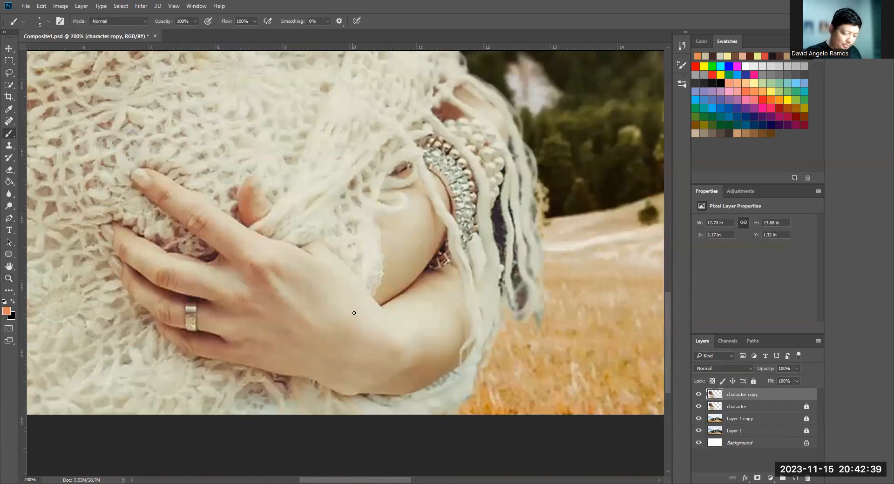
key("bracketright")
key("bracketright")
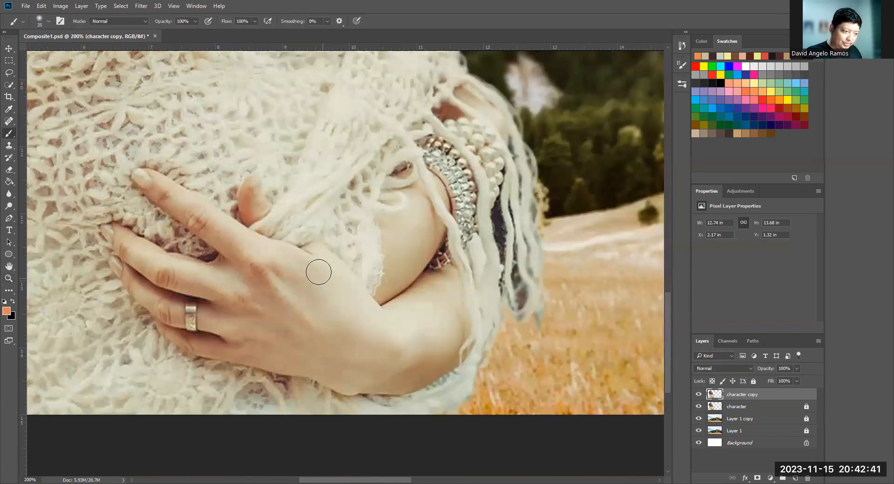
left_click(192, 21)
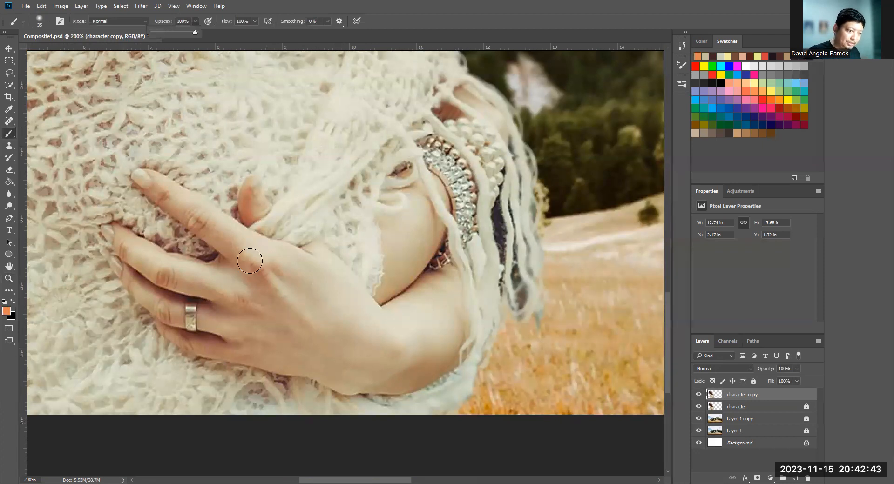
left_click(167, 31)
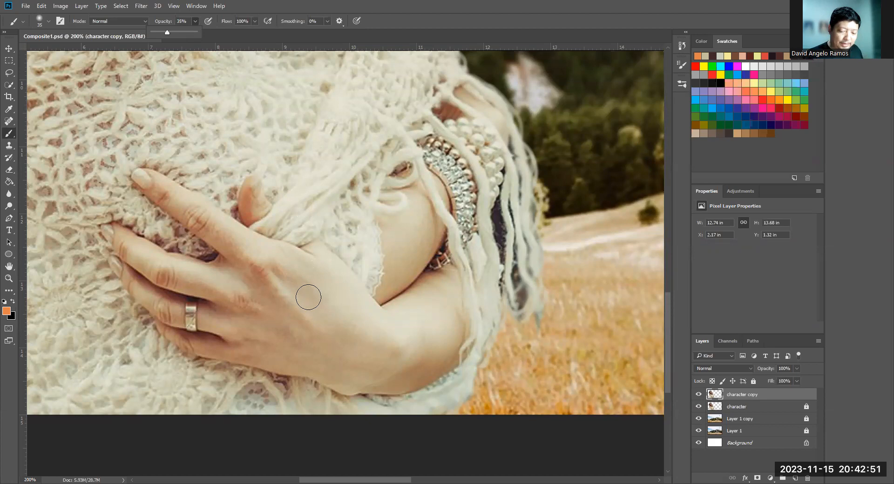
left_click_drag(361, 317, 369, 329)
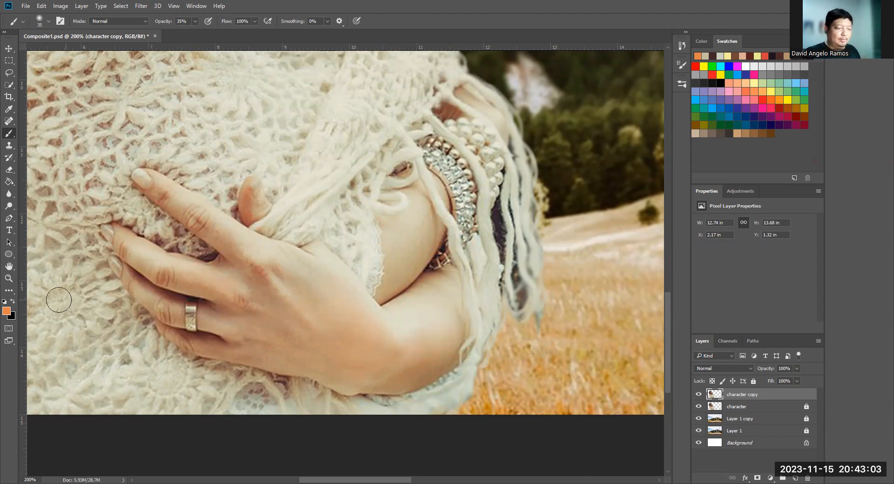
- Set the background colour to grey 83837c and the foreground colour to dark grey 434241
left_click(12, 317)
left_click_drag(537, 281, 514, 296)
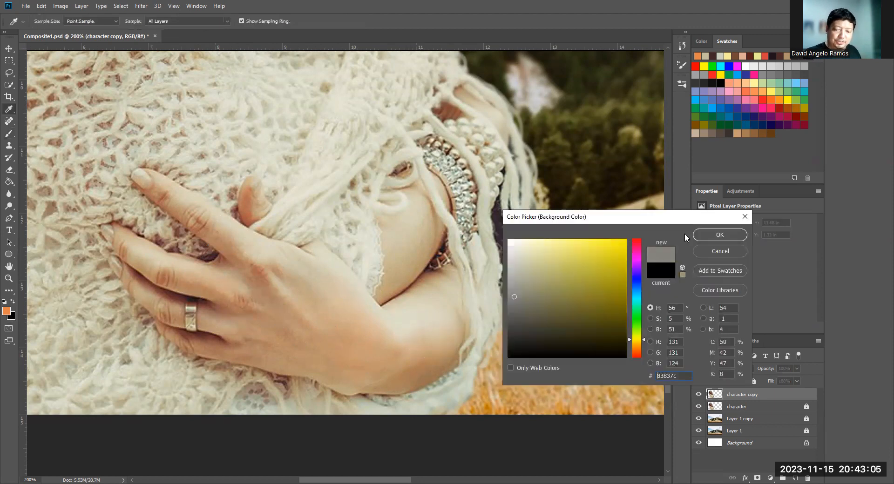
left_click(712, 236)
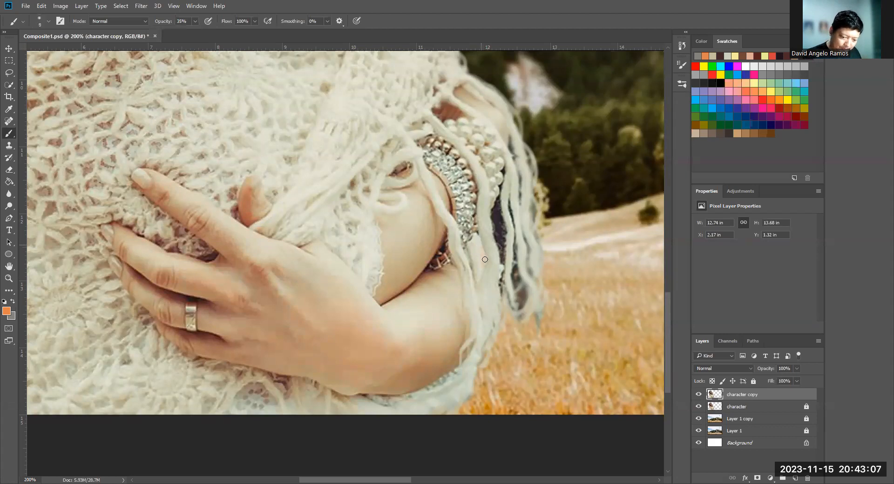
left_click(7, 311)
left_click(720, 235)
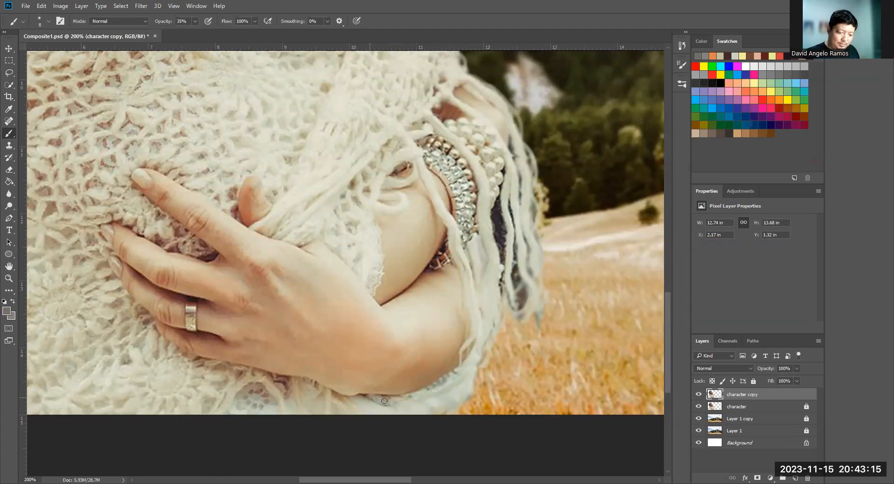
left_click(5, 314)
left_click_drag(514, 317, 511, 326)
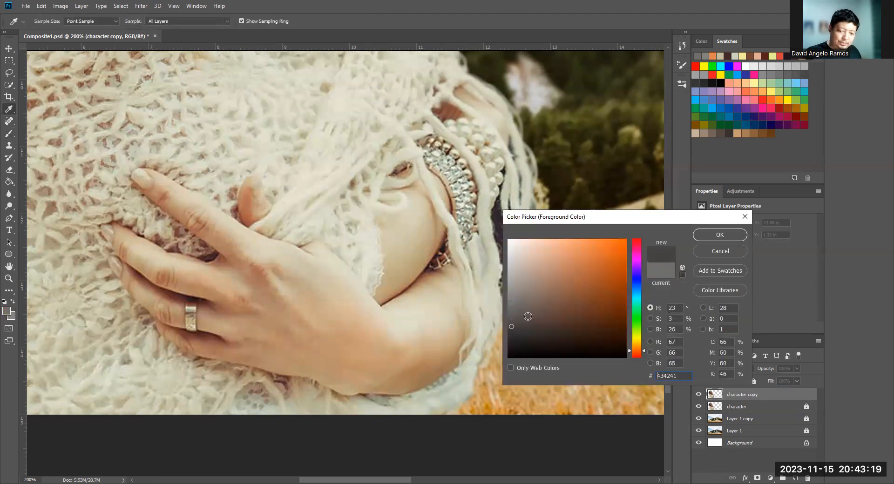
left_click(720, 234)
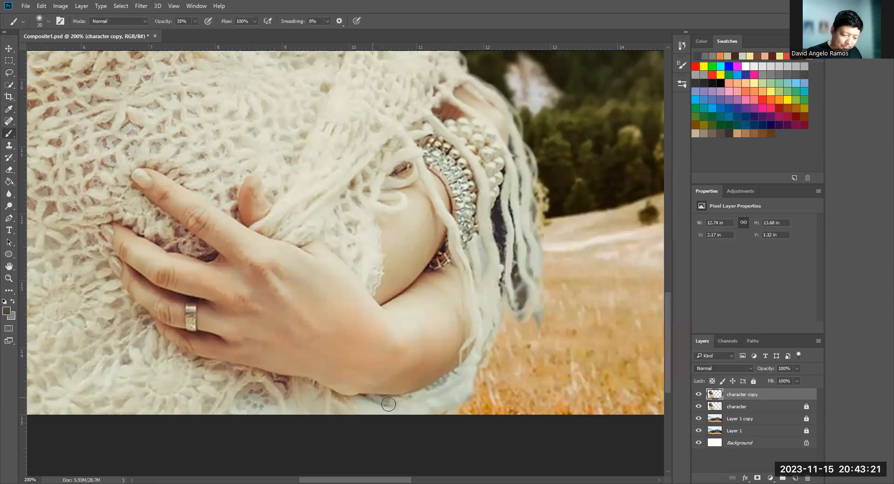
- Paint soft dark grey shading on the shawl beneath the hand and forearm, varying the brush size, and compare it with the original layer
mouse_move(379, 402)
left_mouse_down()
mouse_move(414, 396)
mouse_move(339, 398)
left_mouse_up()
key("bracketright")
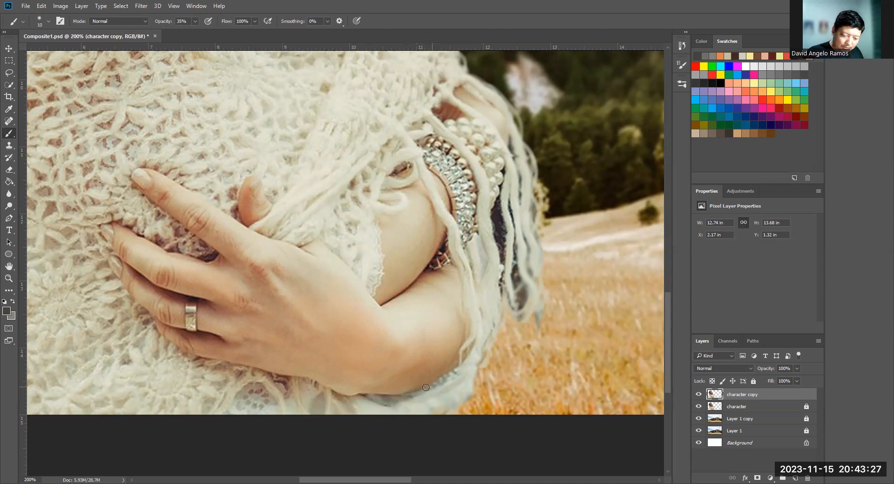
key("bracketright")
key("bracketright")
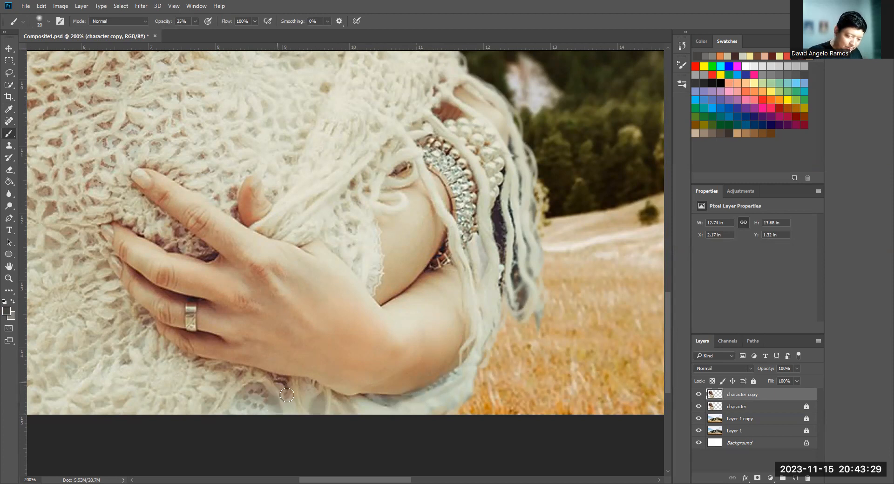
key("bracketright")
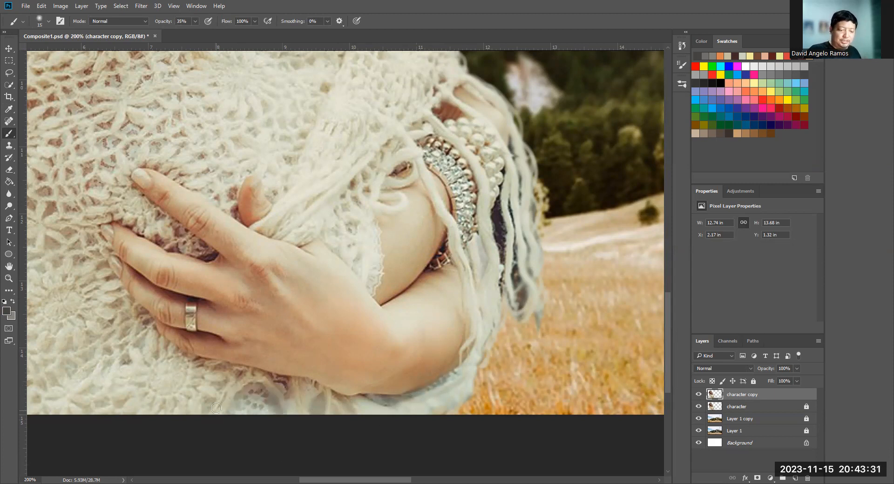
key("bracketleft")
key("bracketleft")
key("bracketleft")
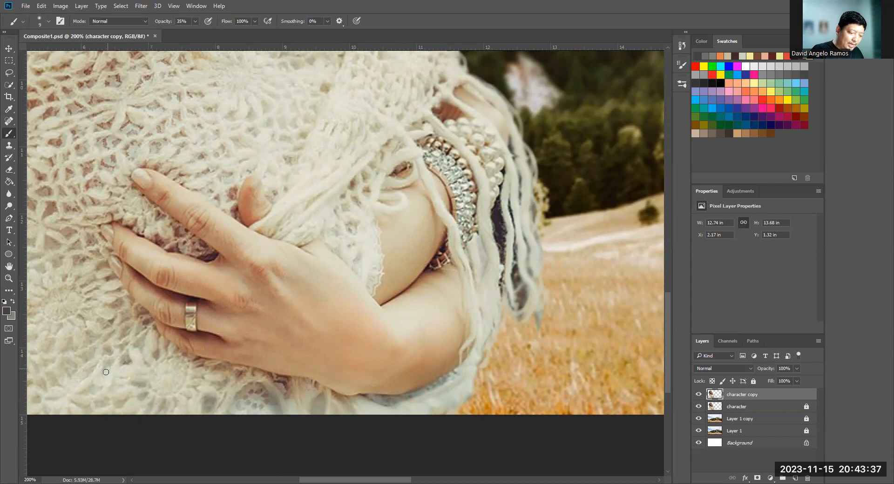
left_click_drag(408, 336, 479, 344)
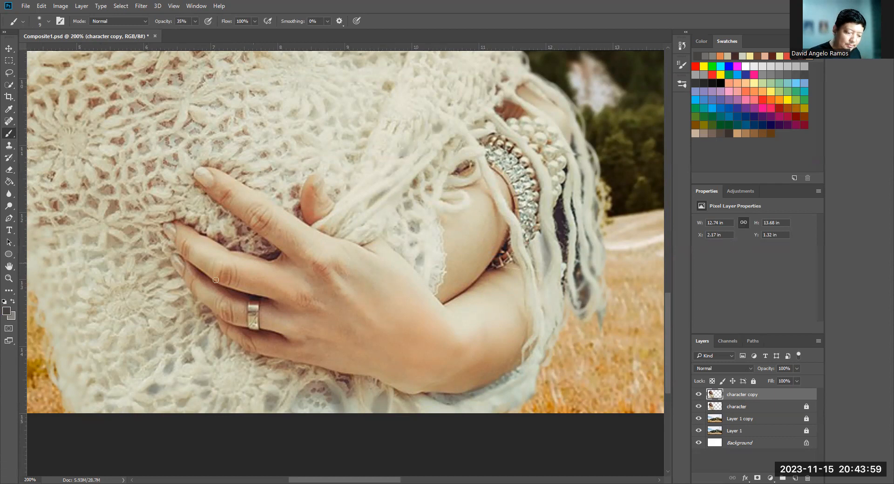
left_click(699, 395)
left_click(699, 395)
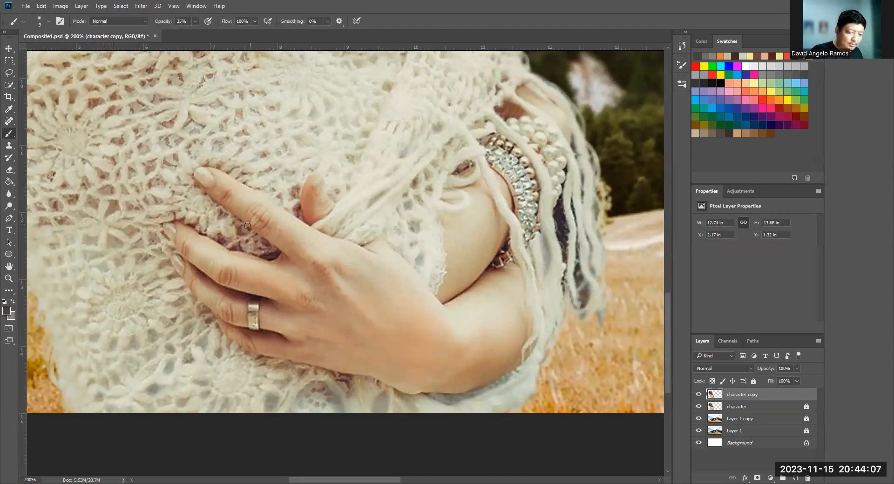
- Set the foreground colour to brown 957c61 and shade the shawl around the hand and arm, adjusting the brush size
left_click(7, 310)
left_click(100, 257)
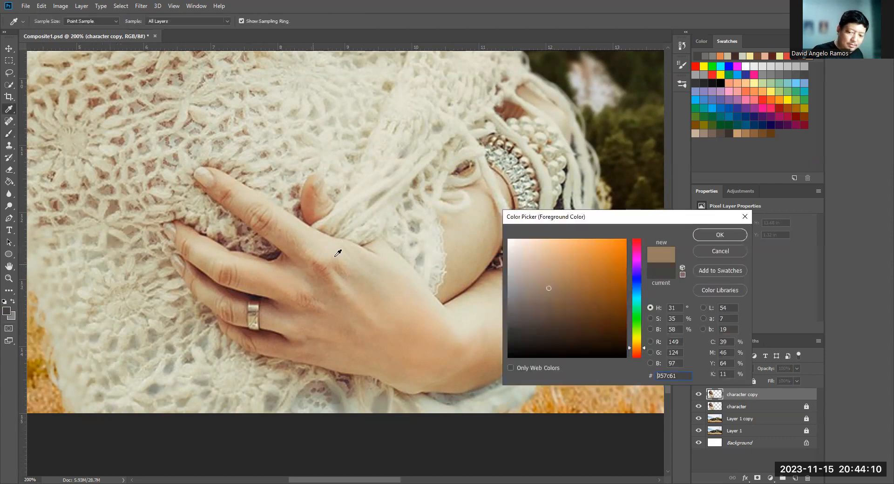
left_click(707, 234)
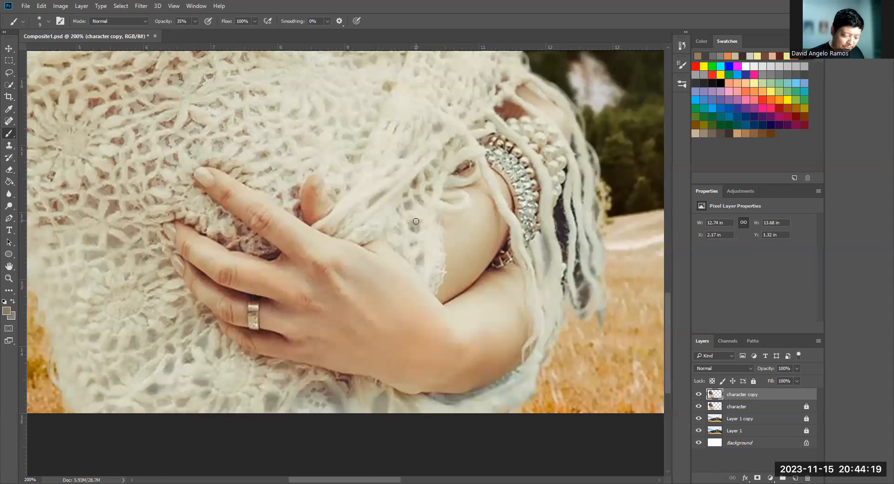
key("bracketright")
key("bracketright")
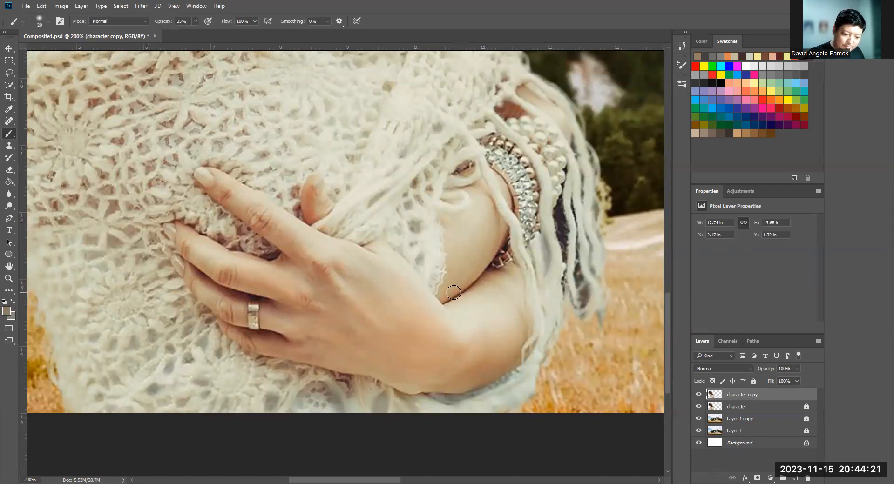
key("bracketleft")
key("bracketleft")
key("bracketright")
key("bracketright")
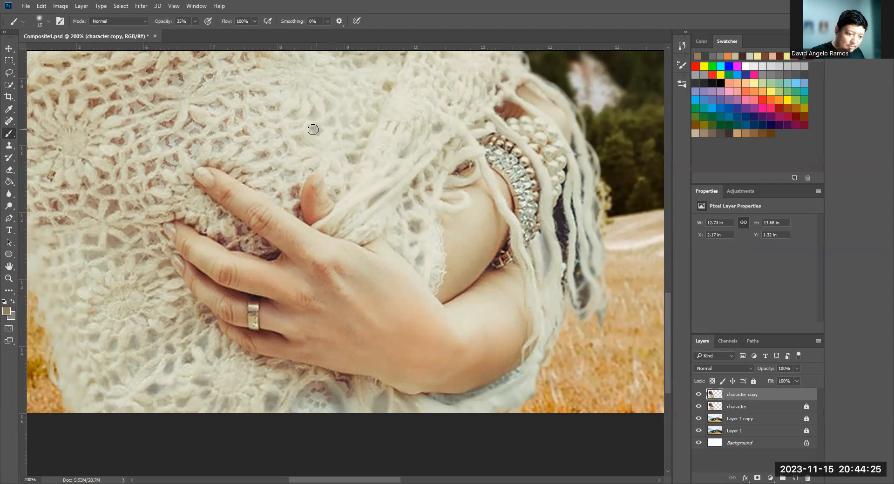
- Toggle the character copy layer's visibility to compare the shaded hand and shawl with the original
key("ctrl+minus")
key("z")
left_click(332, 268)
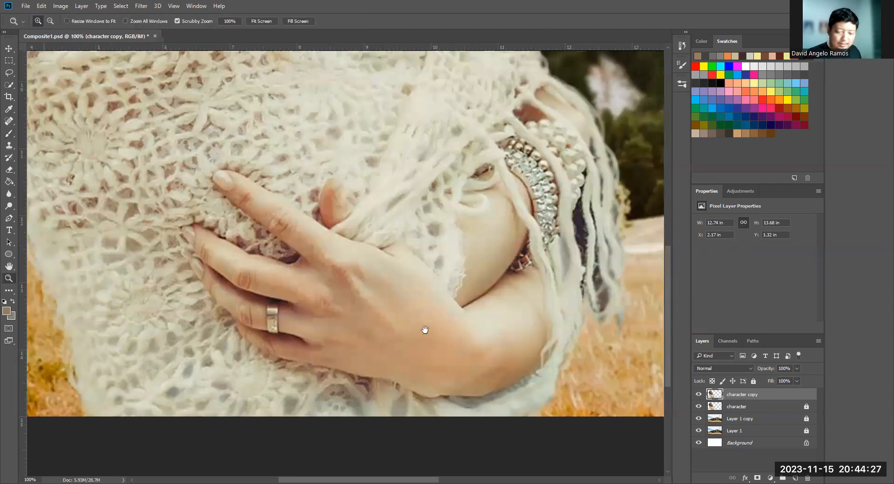
left_click(699, 394)
left_click(699, 395)
left_click(701, 395)
left_click(700, 394)
left_click(700, 394)
left_click(700, 395)
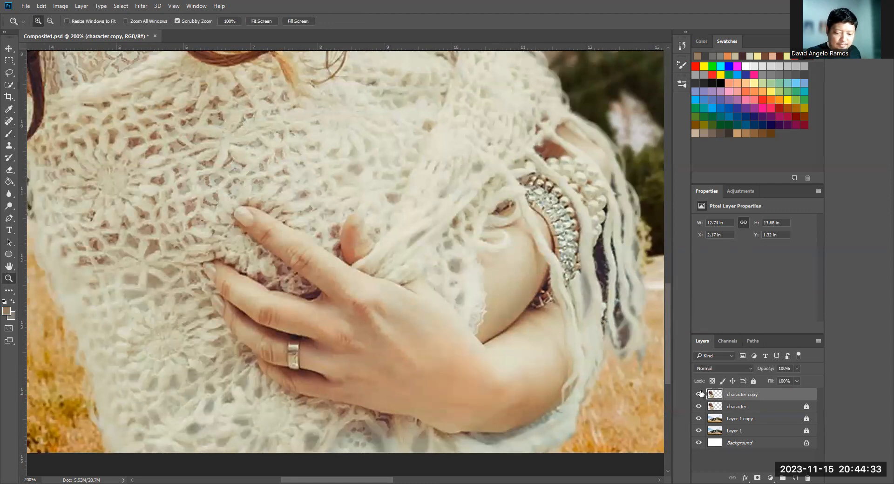
left_click(700, 394)
left_click(700, 394)
left_click(701, 395)
left_click(702, 394)
left_click(700, 395)
left_click(700, 395)
key("ctrl+minus")
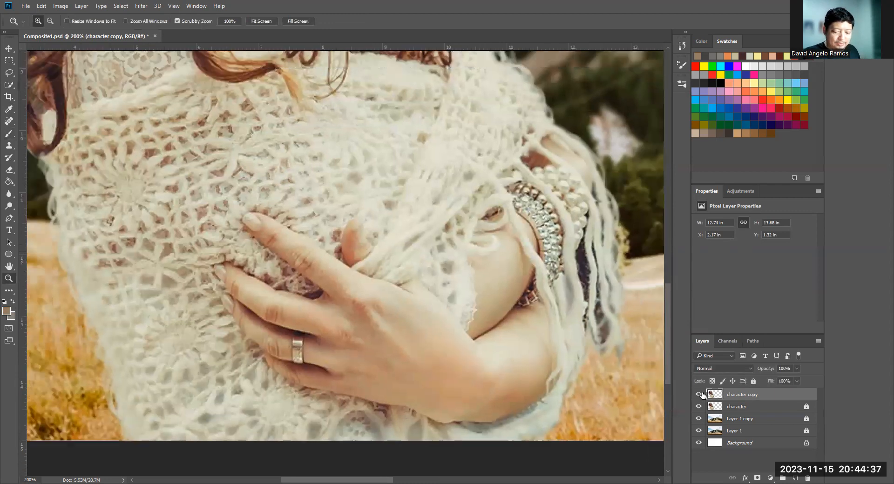
left_click(700, 395)
- Compare the painted hair and face with the original by toggling the character copy layer, and review the whole composite
left_click(700, 395)
left_click_drag(600, 308, 585, 435)
left_click_drag(136, 65, 192, 176)
left_click_drag(507, 296, 465, 259)
left_click(700, 395)
left_click(700, 395)
left_click(700, 395)
left_click(701, 395)
left_click(701, 395)
left_click(700, 395)
left_click(701, 395)
left_click(698, 394)
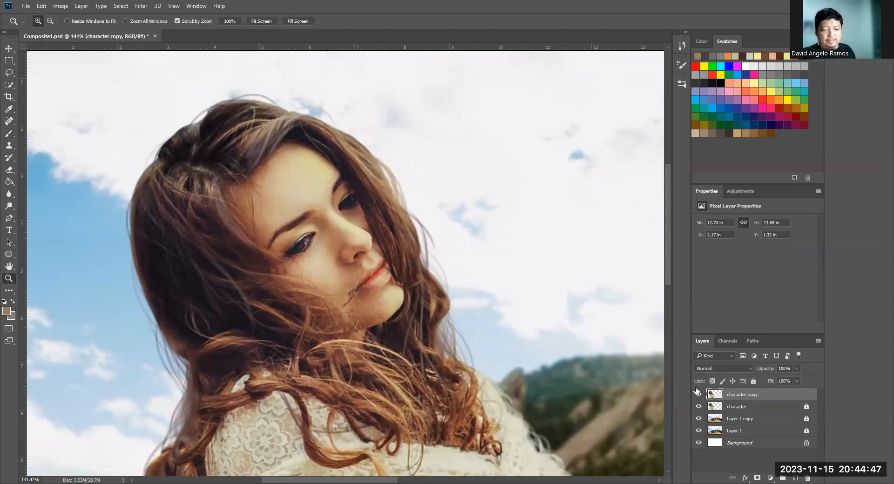
key("ctrl+minus")
key("ctrl+minus")
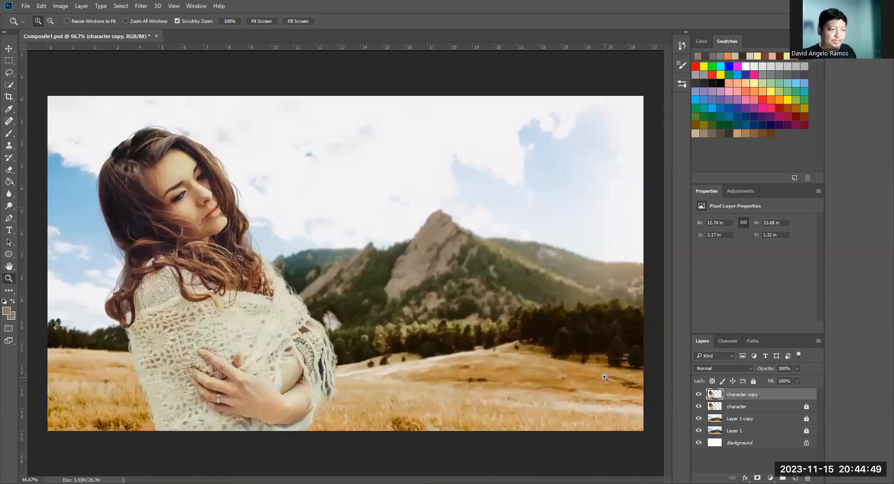
key("ctrl+plus")
key("ctrl+minus")
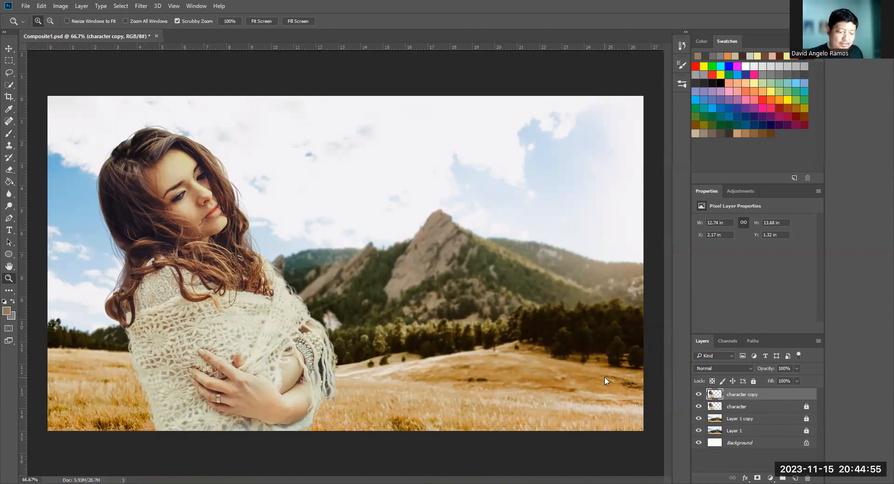
- Save the layered composite as Composite1 in Photoshop format, replacing the existing file
key("ctrl+shift+s")
key("Return")
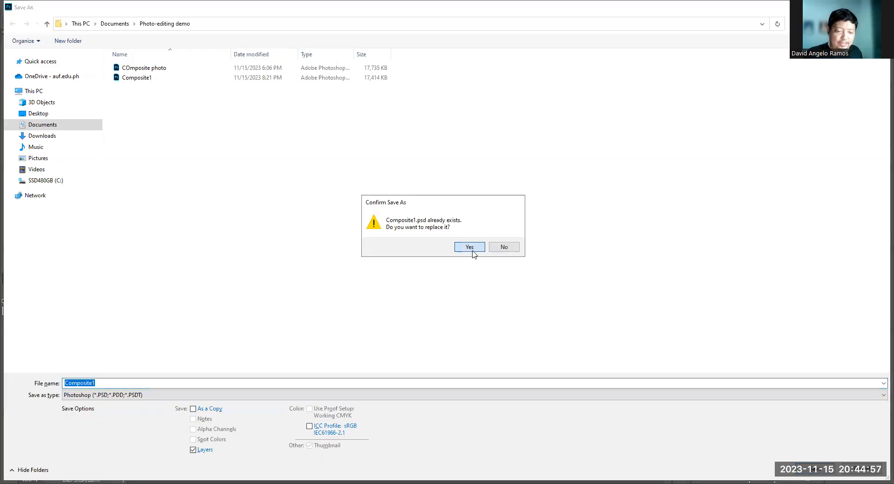
key("Return")
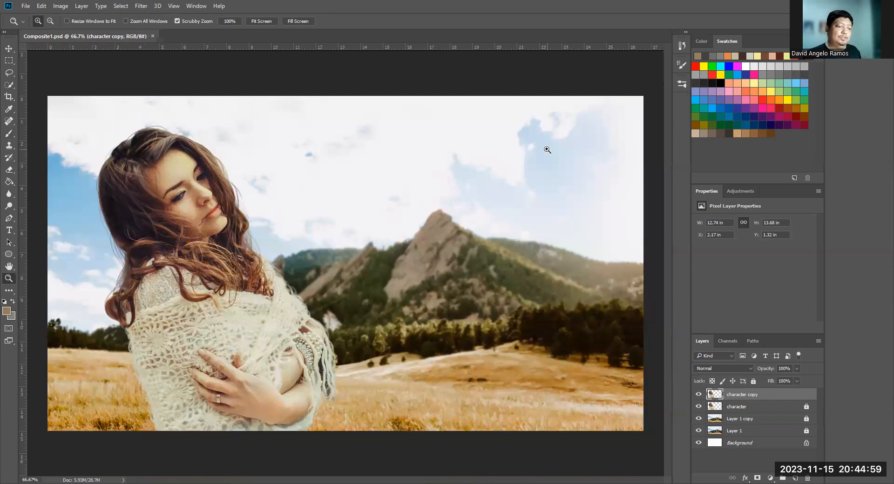
- Toggle the character copy layer to compare before and after across the full composite and on a close-up of the face
left_click(698, 394)
left_click(699, 395)
left_click(698, 395)
left_click(699, 395)
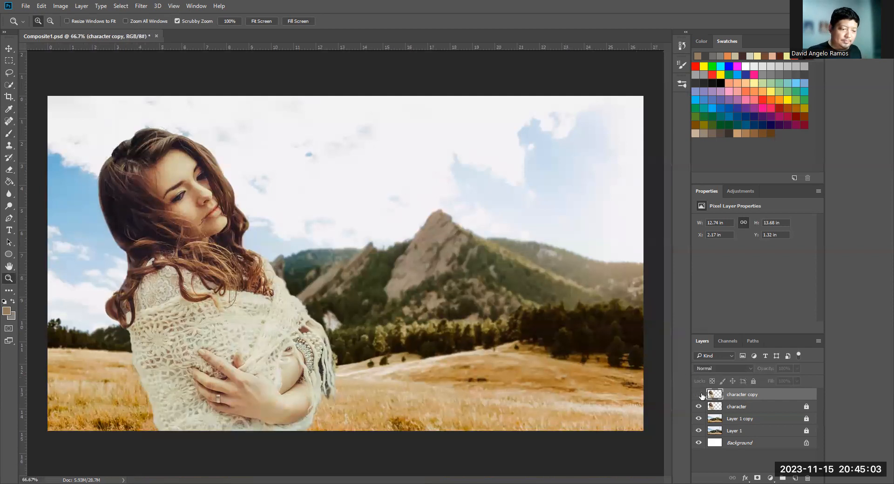
left_click_drag(171, 168, 254, 170)
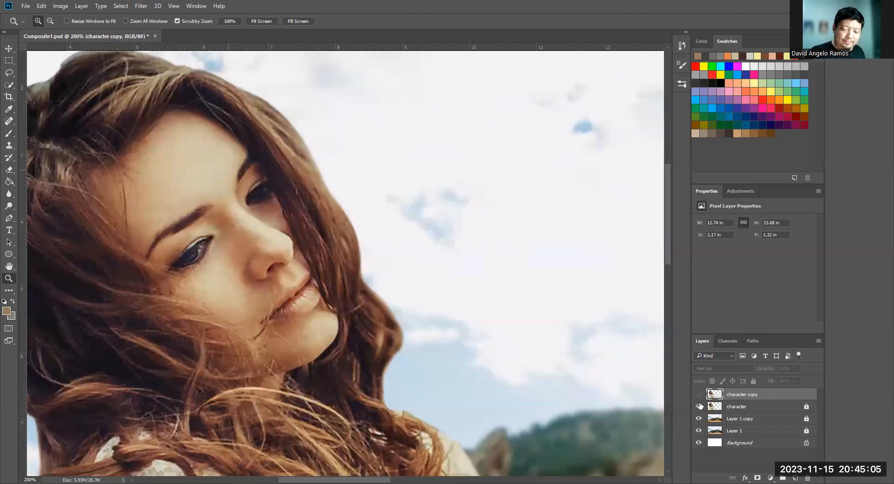
left_click(698, 395)
left_click(698, 394)
left_click(699, 395)
left_click(698, 395)
left_click(699, 395)
key("ctrl+minus")
key("ctrl+minus")
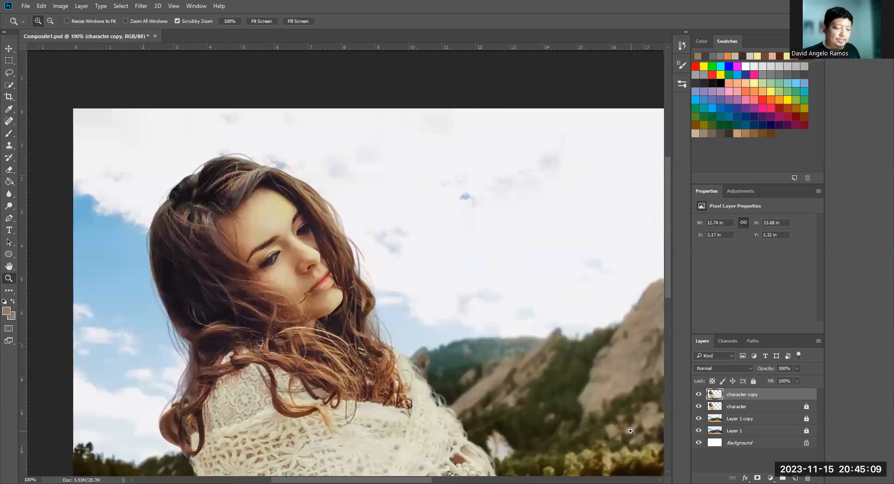
key("ctrl+minus")
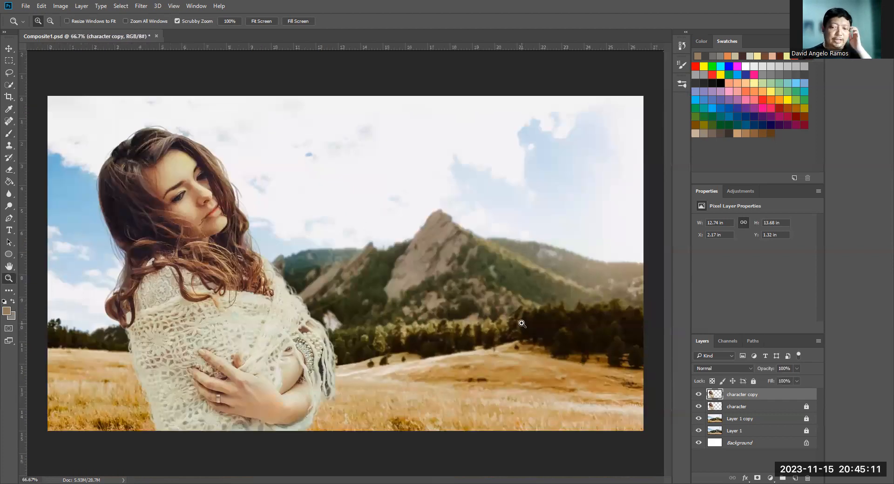